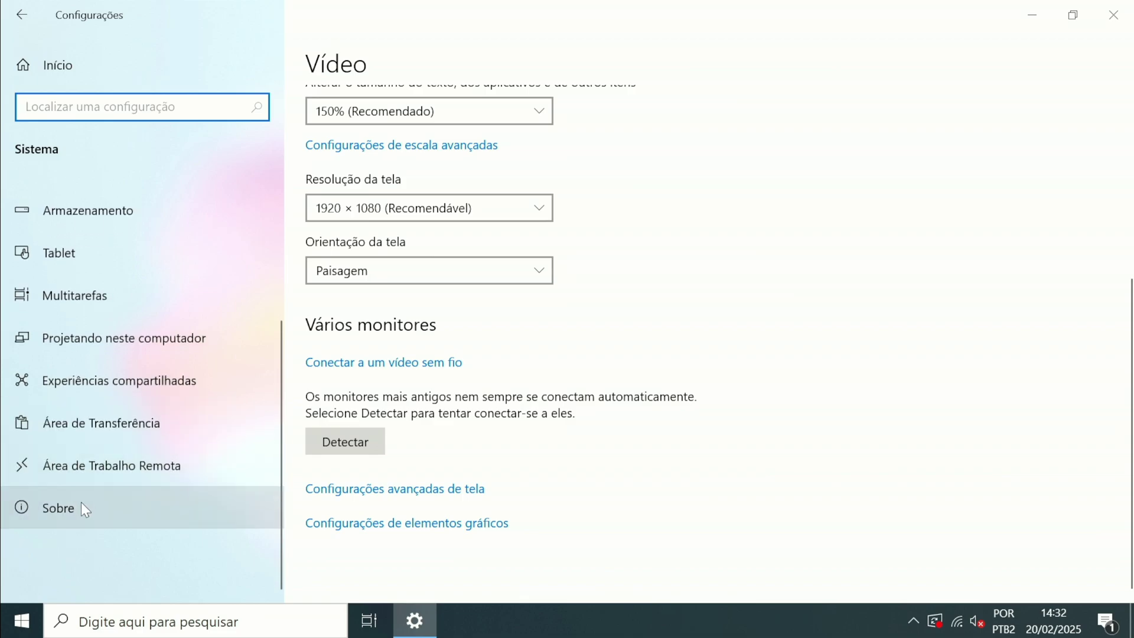
- Open the system's About page and review the Windows edition and version specifications
scroll(541, 461, down, 5)
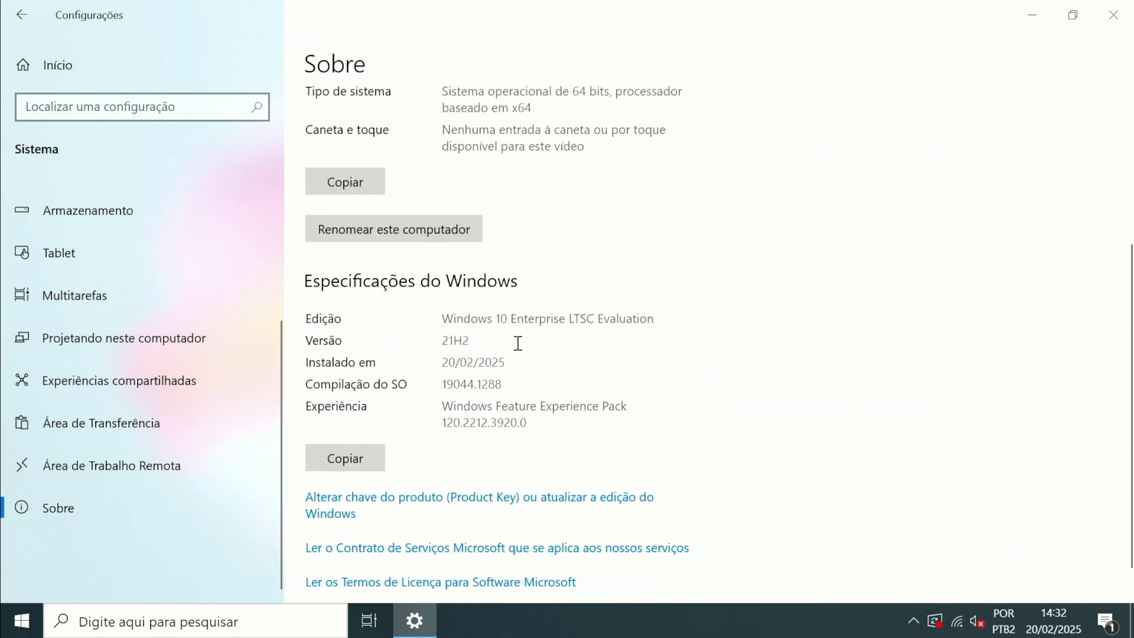
scroll(786, 381, up, 4)
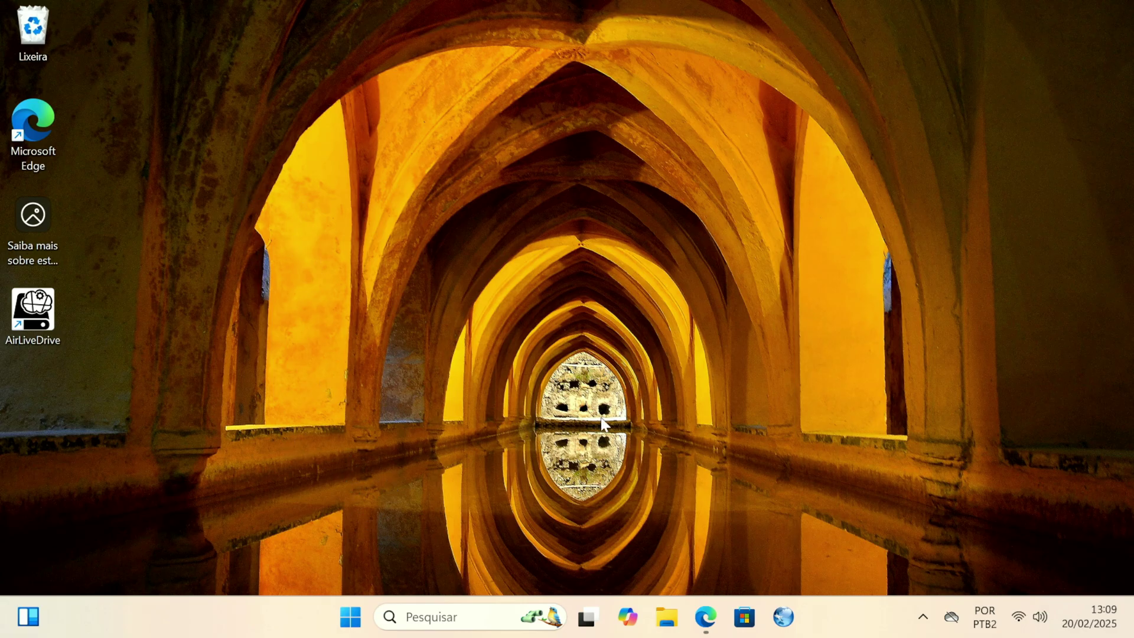
- Switch to Microsoft Edge and open Microsoft's Windows 10 Enterprise evaluation page from the "windows 10 enterprise ltsc" search results
click(361, 631)
click(353, 636)
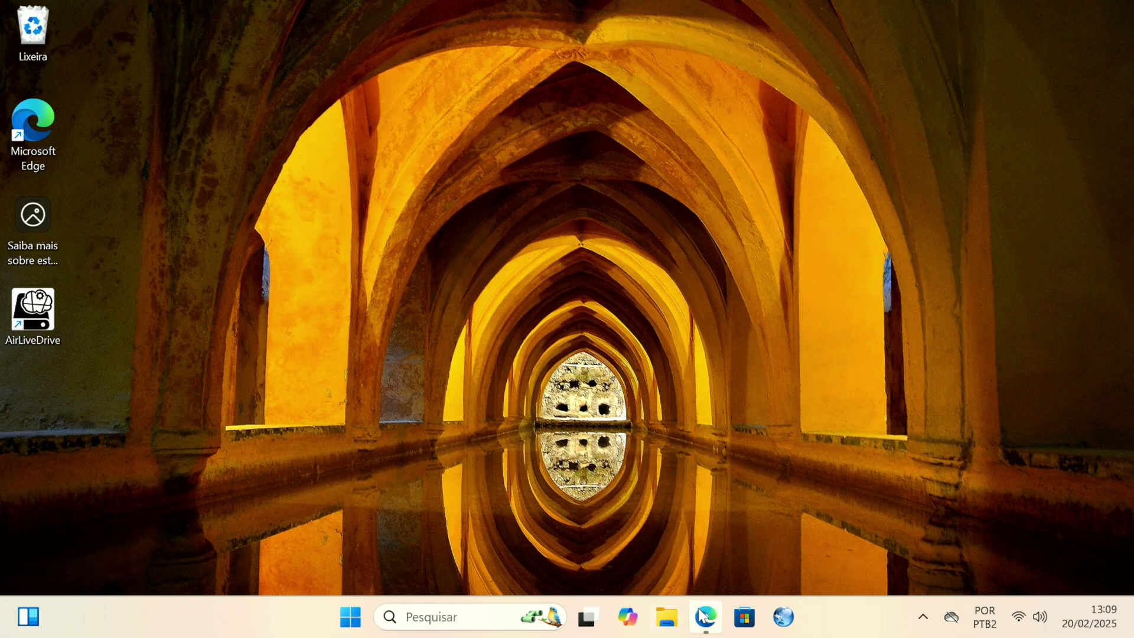
click(715, 622)
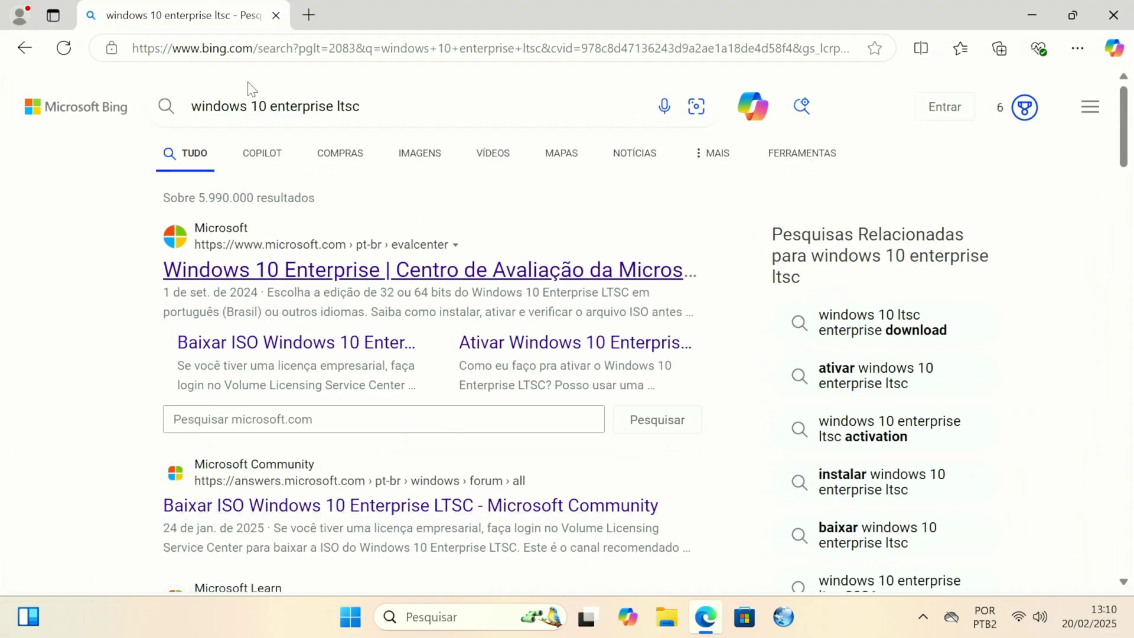
drag(380, 111, 327, 101)
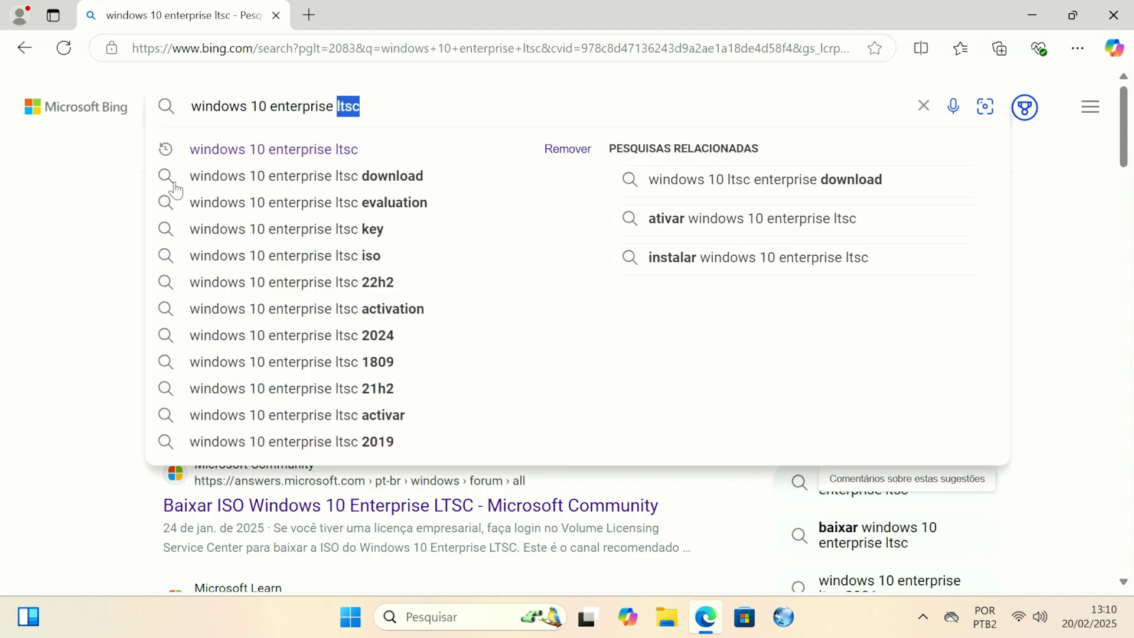
click(60, 334)
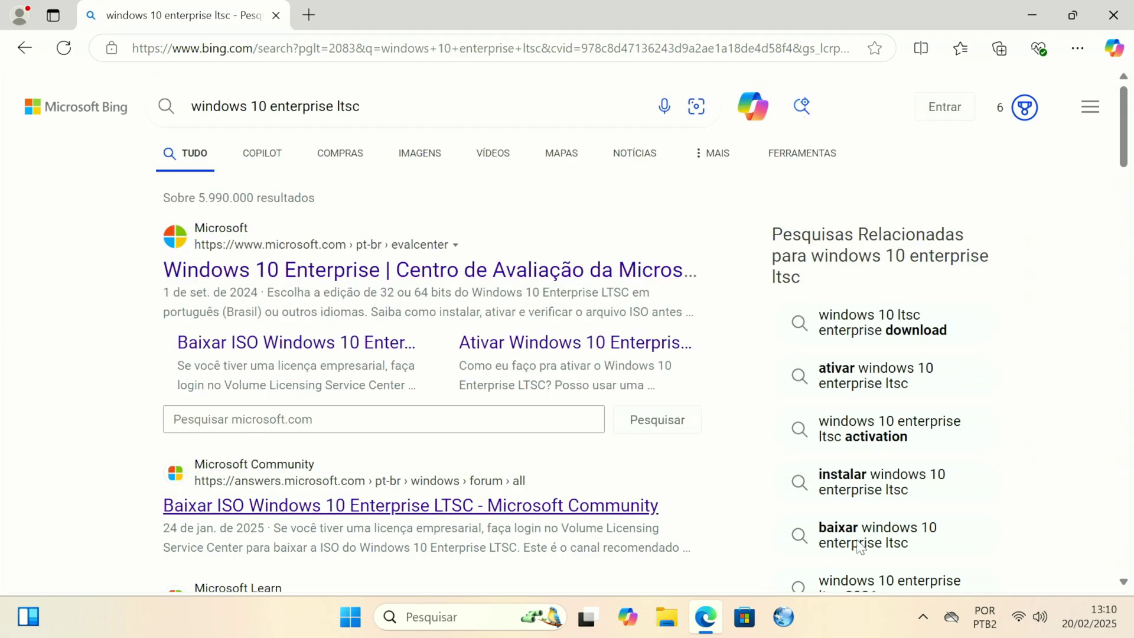
drag(361, 114, 335, 117)
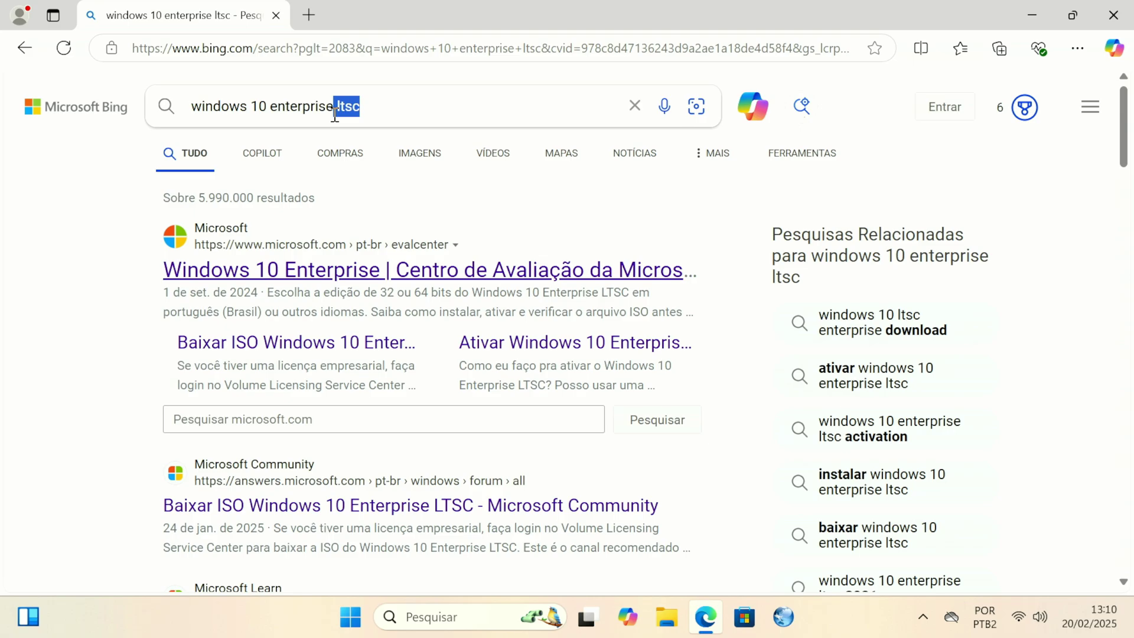
click(80, 323)
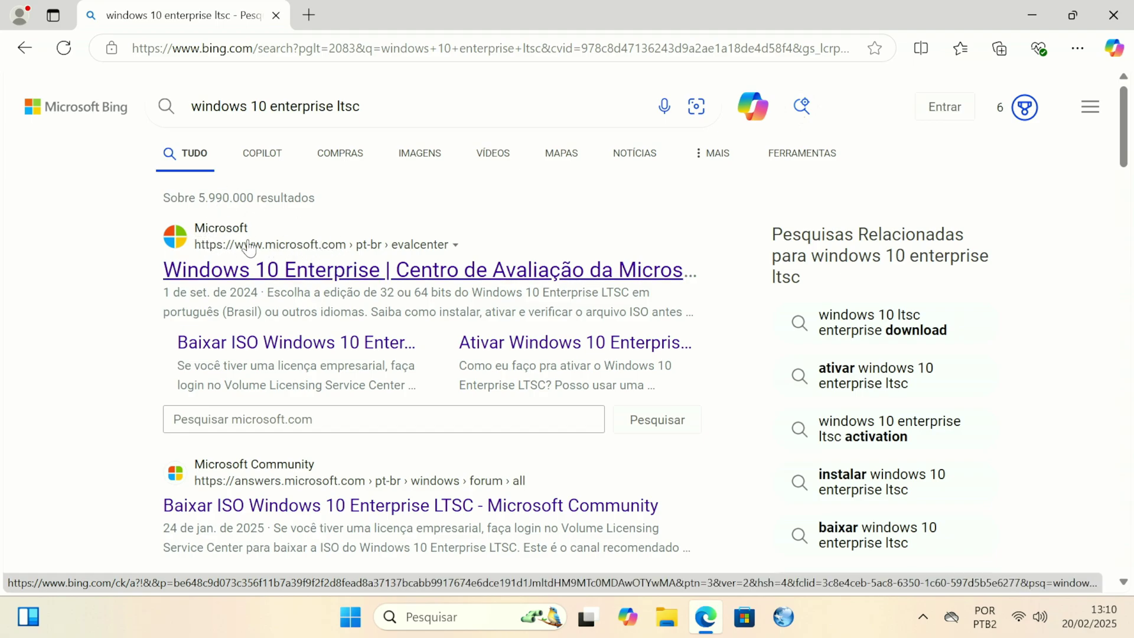
click(342, 276)
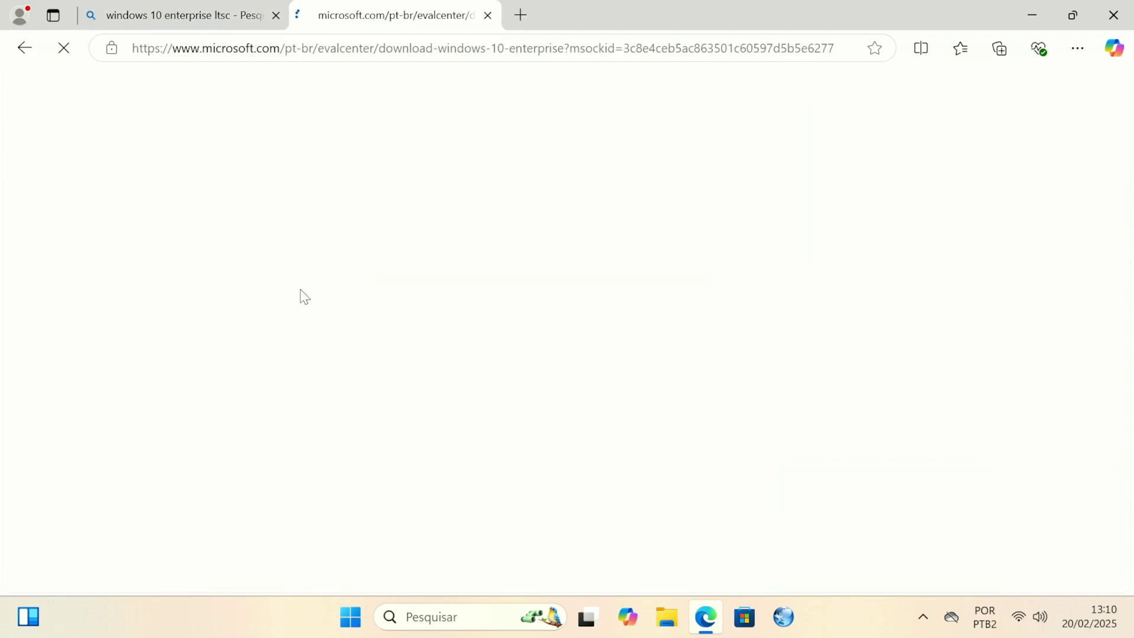
- Download the 64-bit Enterprise LTSC ISO for Português (Brasil)
scroll(247, 250, down, 3)
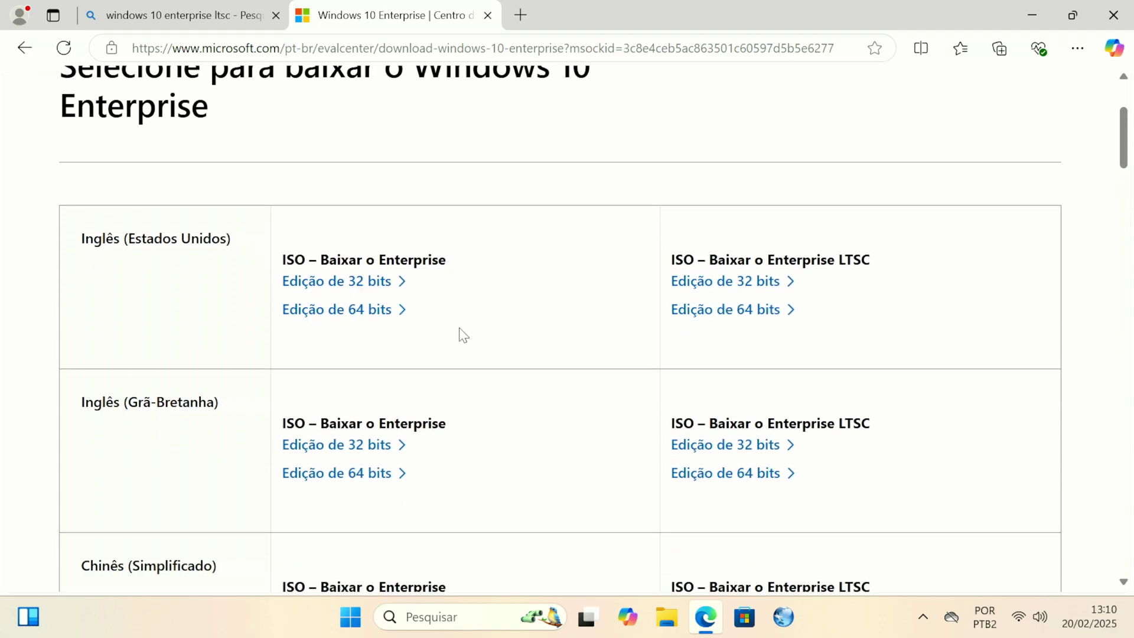
scroll(514, 354, down, 15)
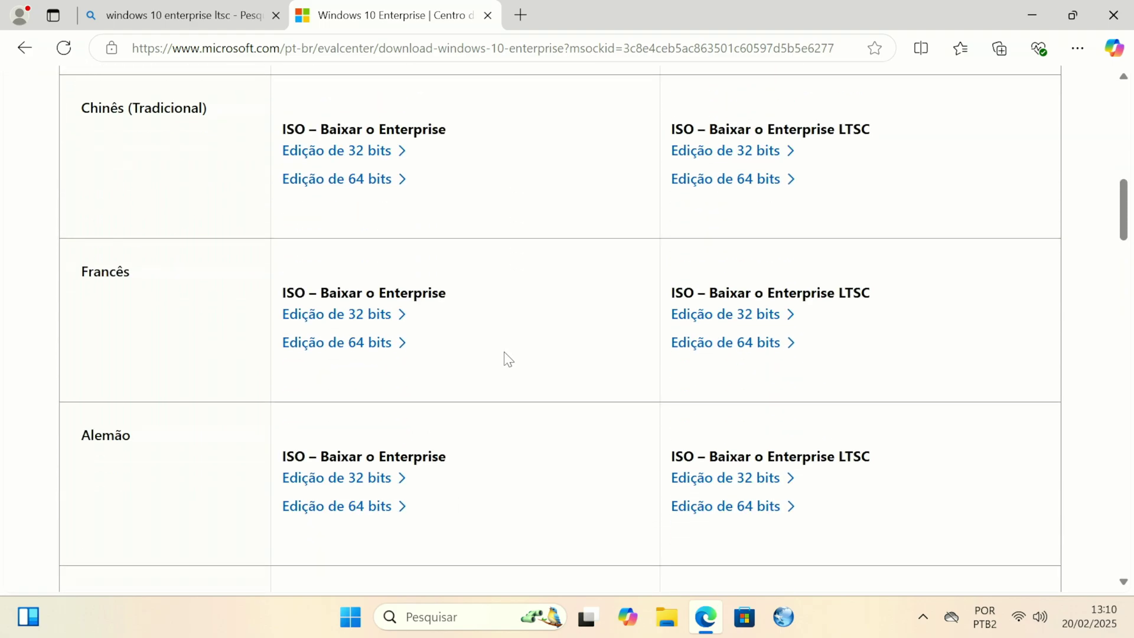
scroll(465, 353, down, 1)
drag(76, 213, 188, 207)
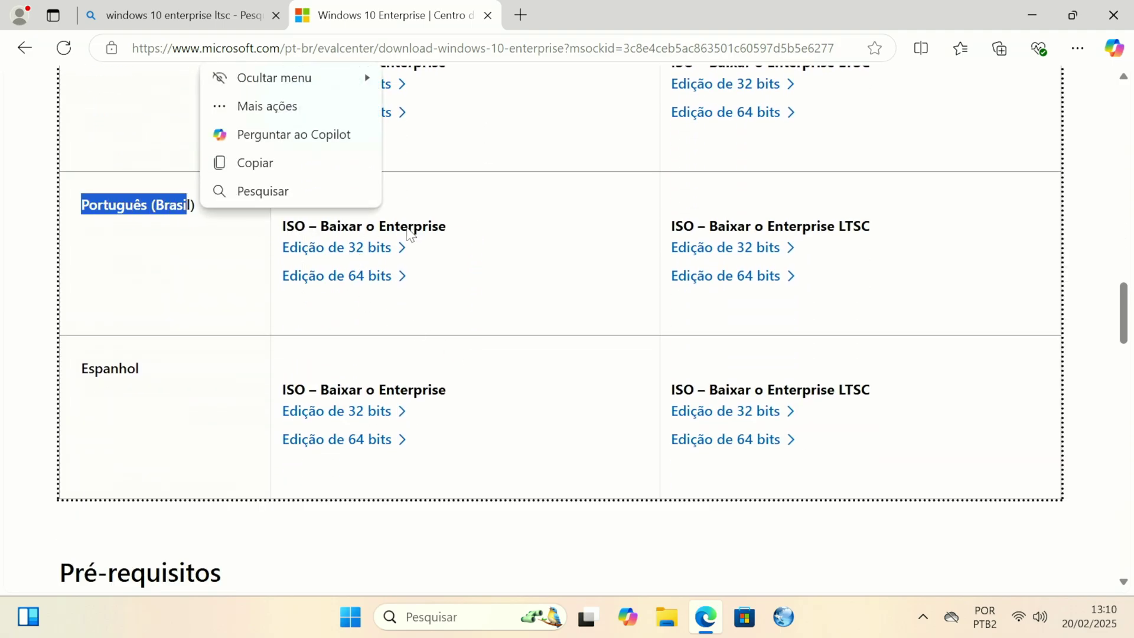
drag(452, 228, 402, 228)
drag(781, 248, 848, 225)
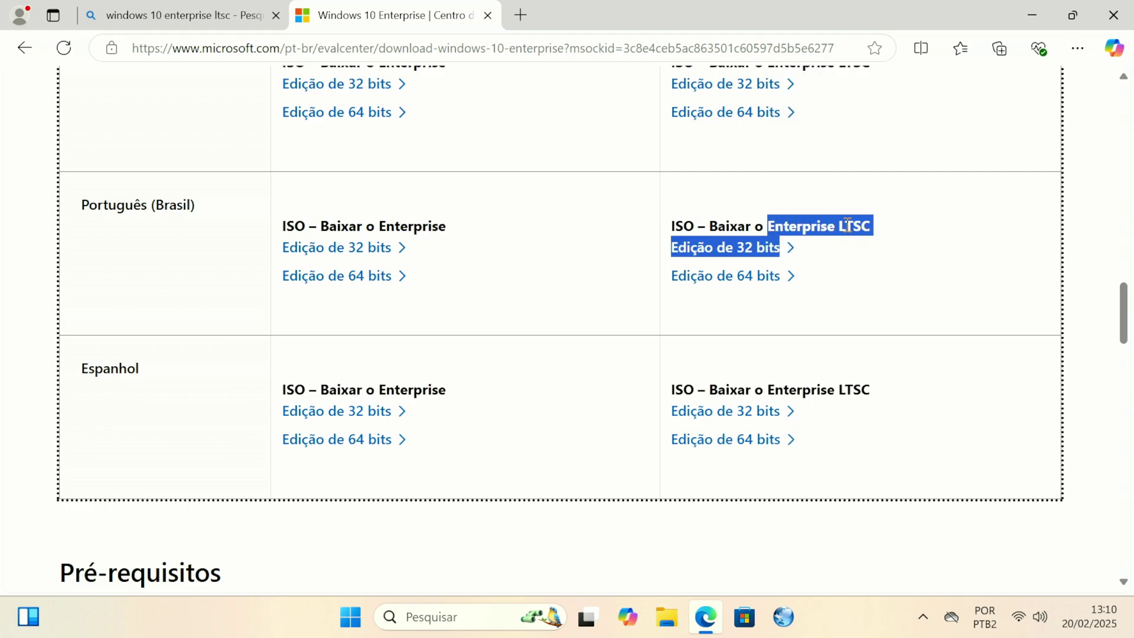
click(899, 264)
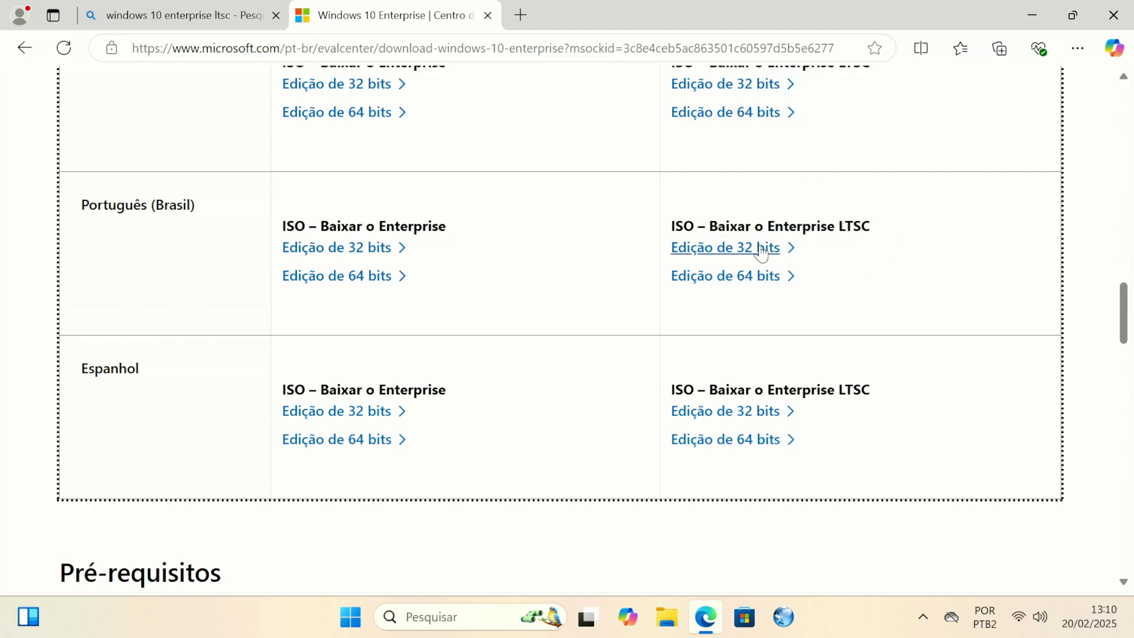
click(745, 285)
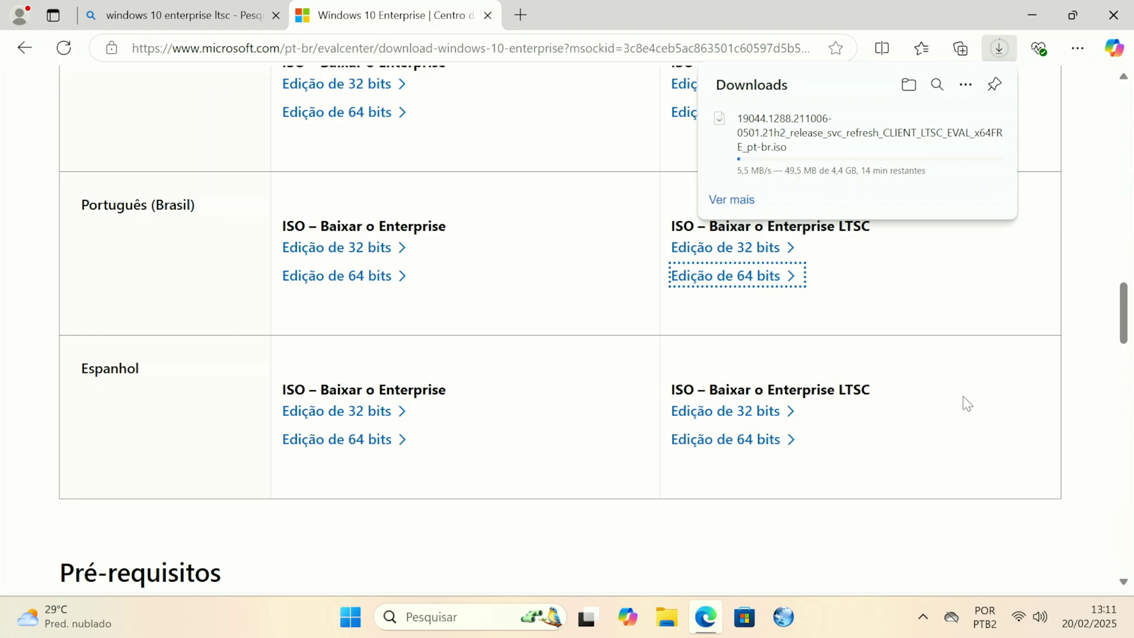
click(984, 413)
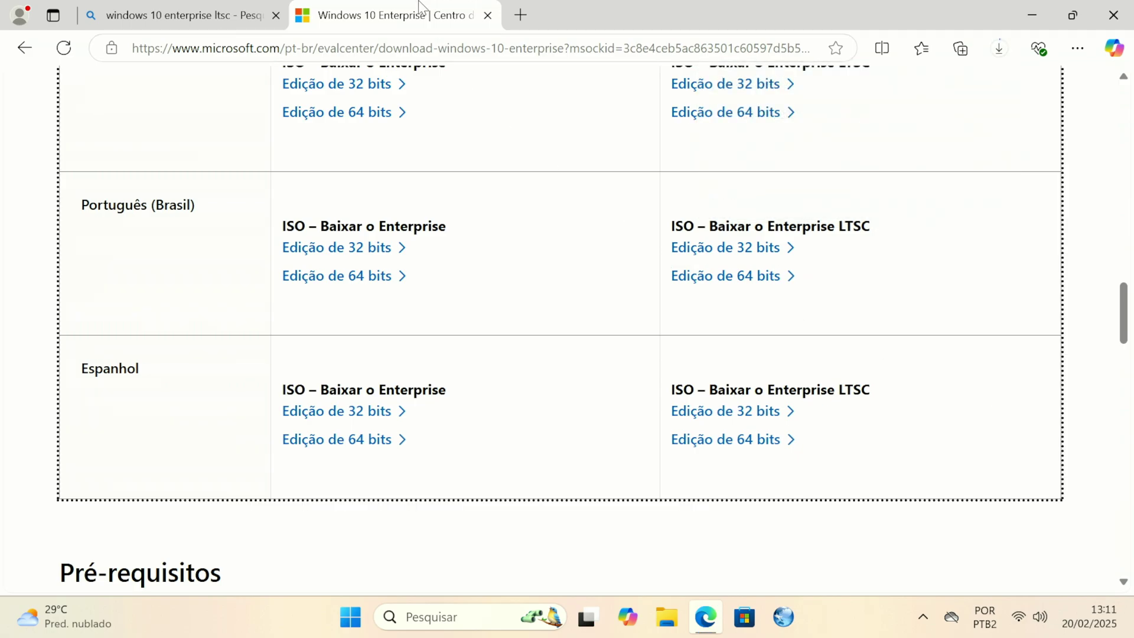
- Search for "rufus" in a new browser tab and open the rufus.ie downloads page from the results
click(523, 16)
text(rufus)
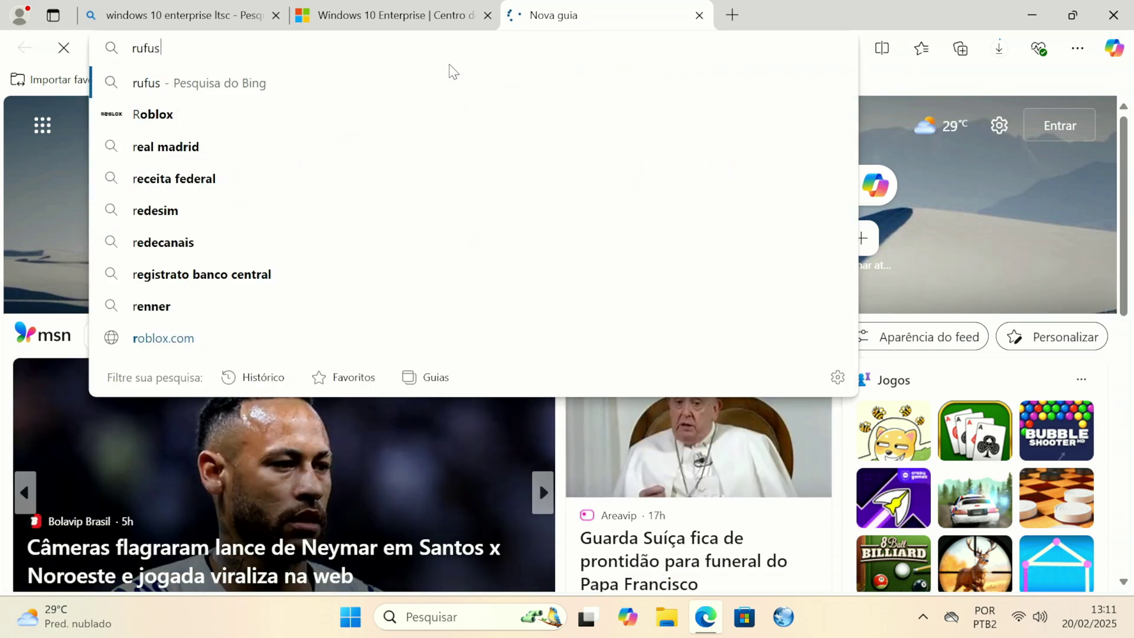
key(Return)
scroll(238, 287, down, 5)
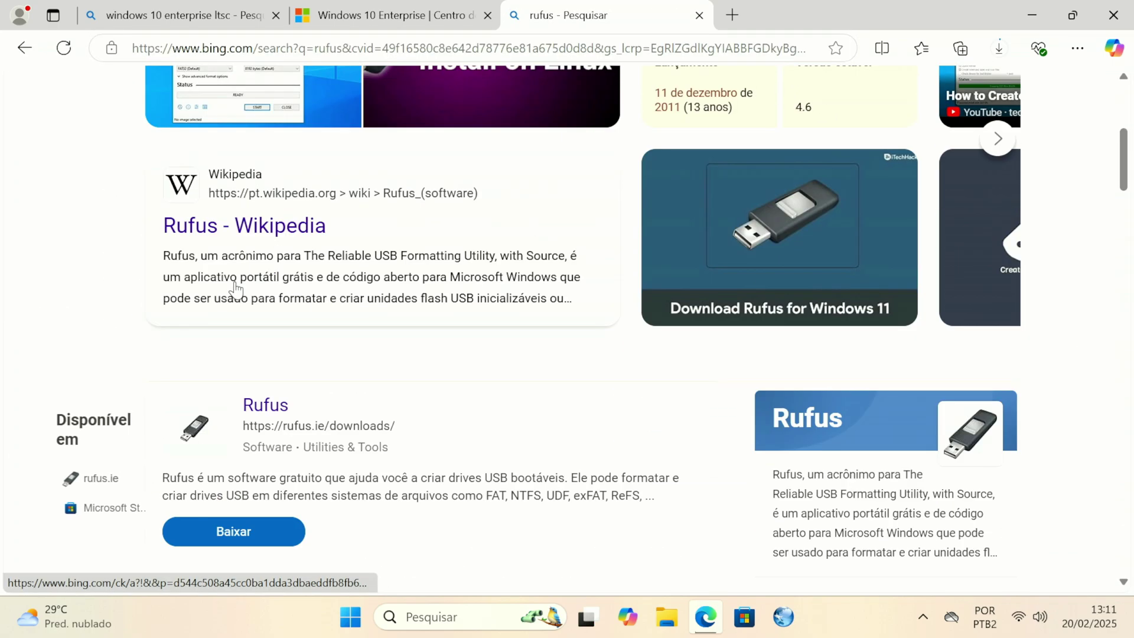
click(246, 239)
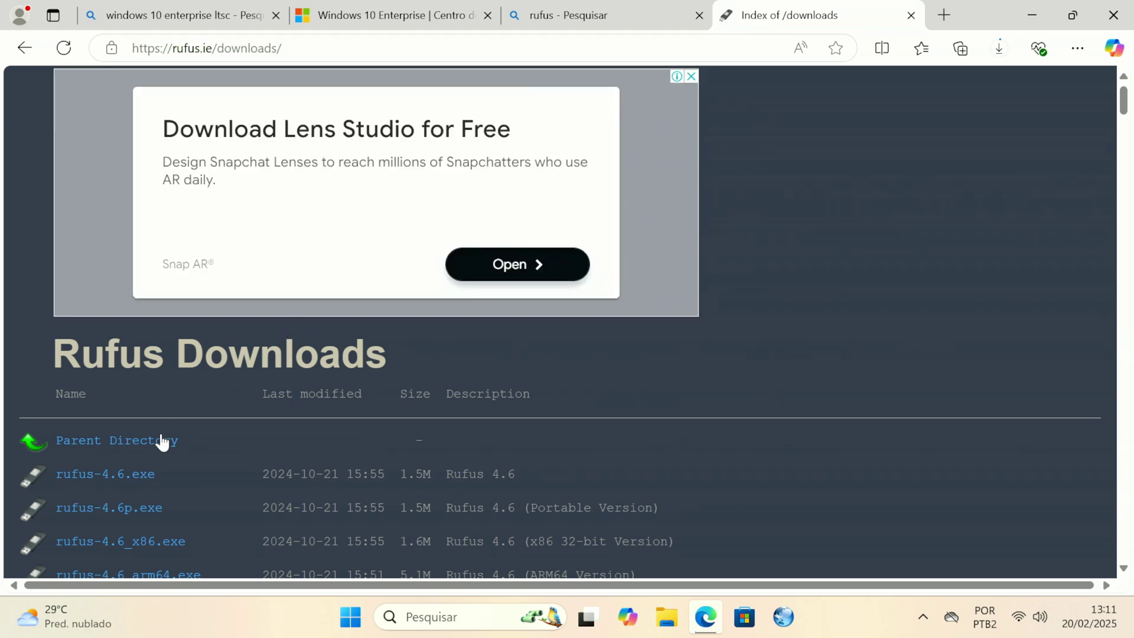
- Download the portable version rufus-4.6p.exe and close the Rufus download and search tabs
scroll(142, 396, down, 1)
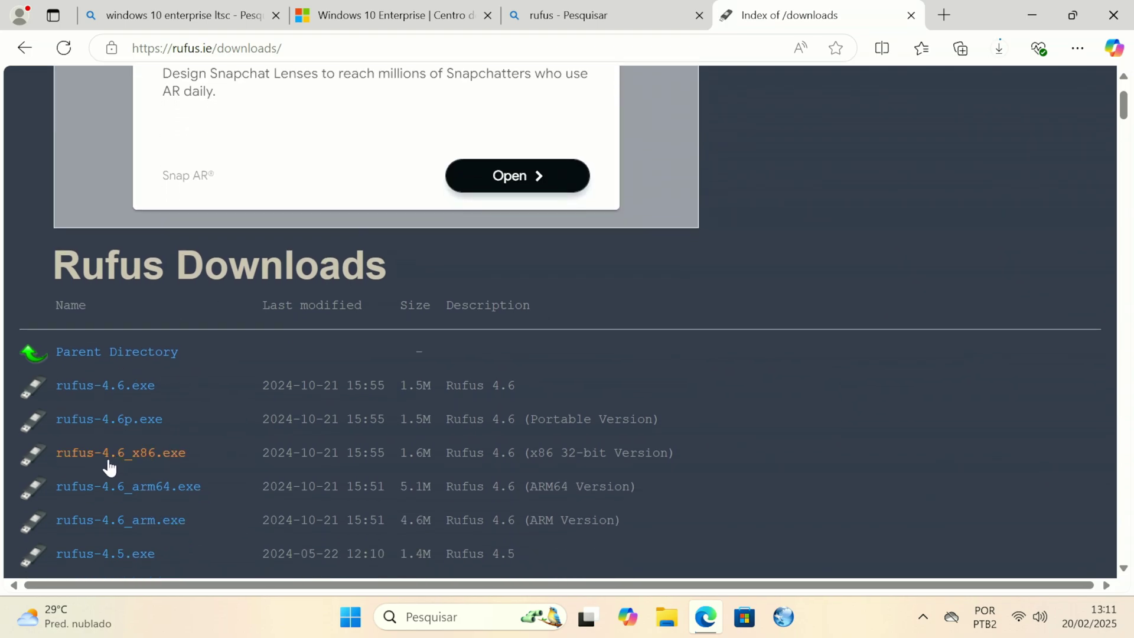
click(122, 432)
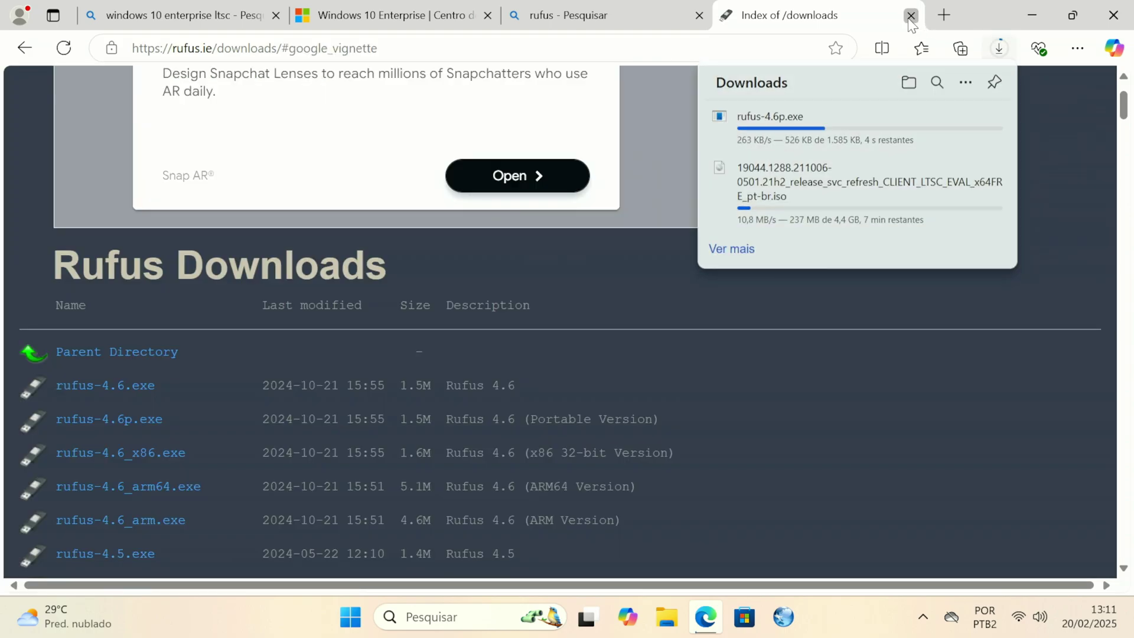
click(911, 15)
click(699, 16)
- Run the downloaded rufus-4.6p.exe with permission to make changes, minimize the browser and reposition the Rufus window
click(999, 48)
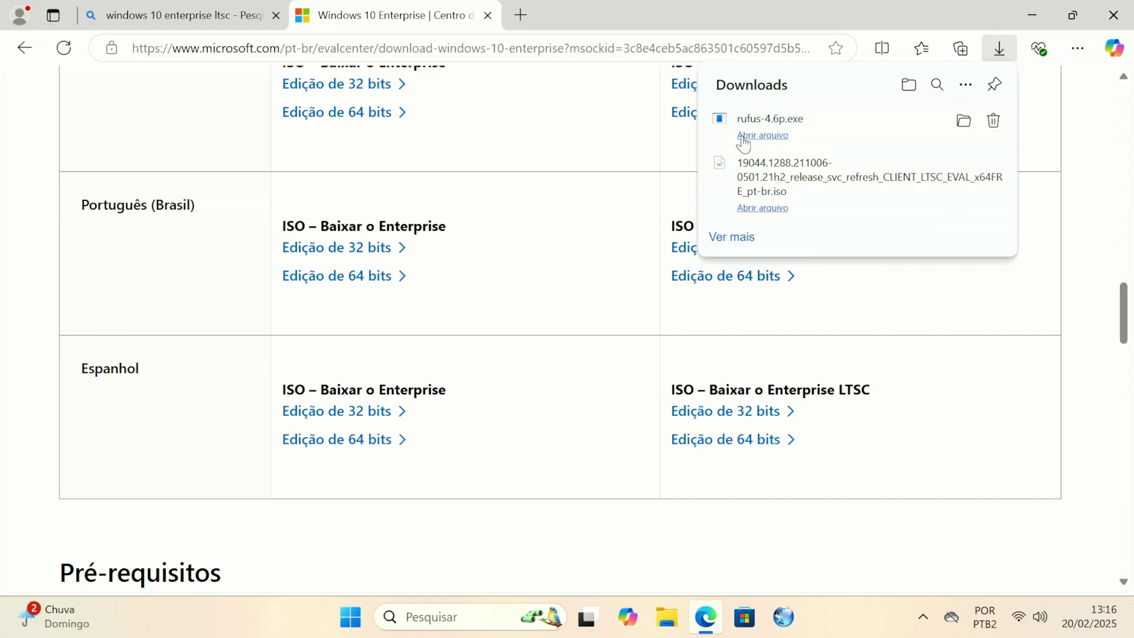
click(763, 137)
click(476, 464)
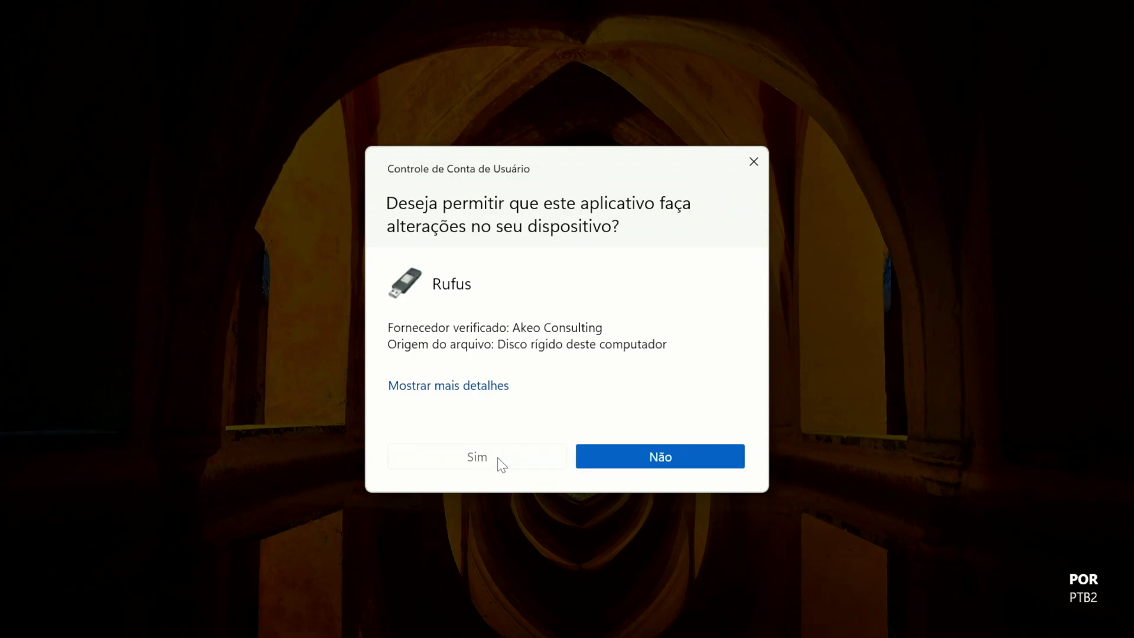
click(709, 337)
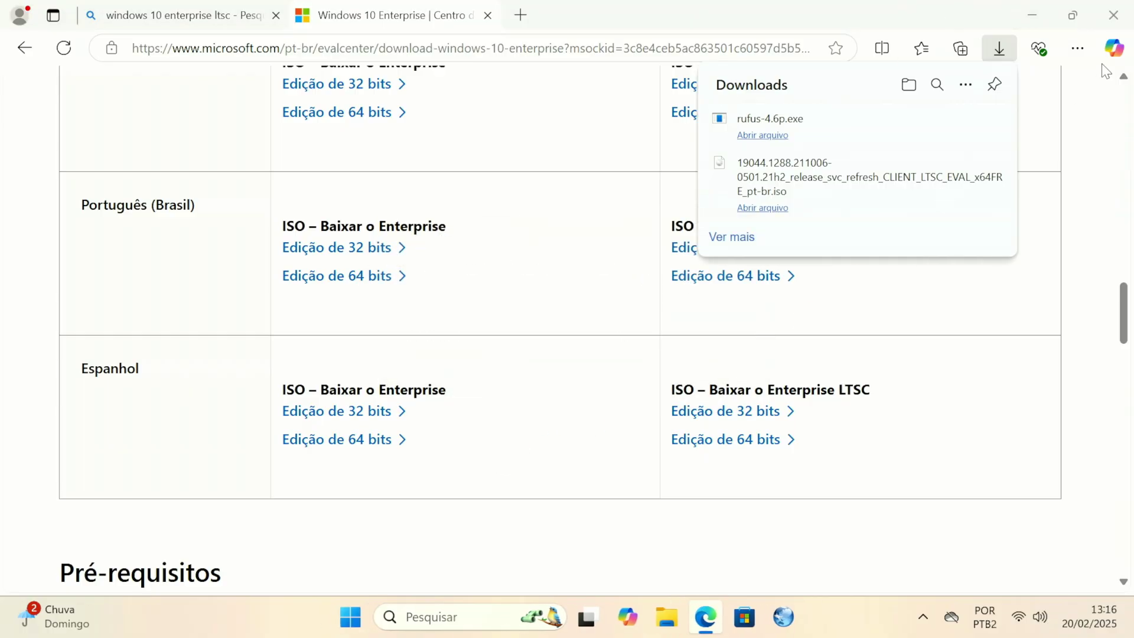
click(998, 29)
click(1032, 14)
drag(481, 8, 451, 63)
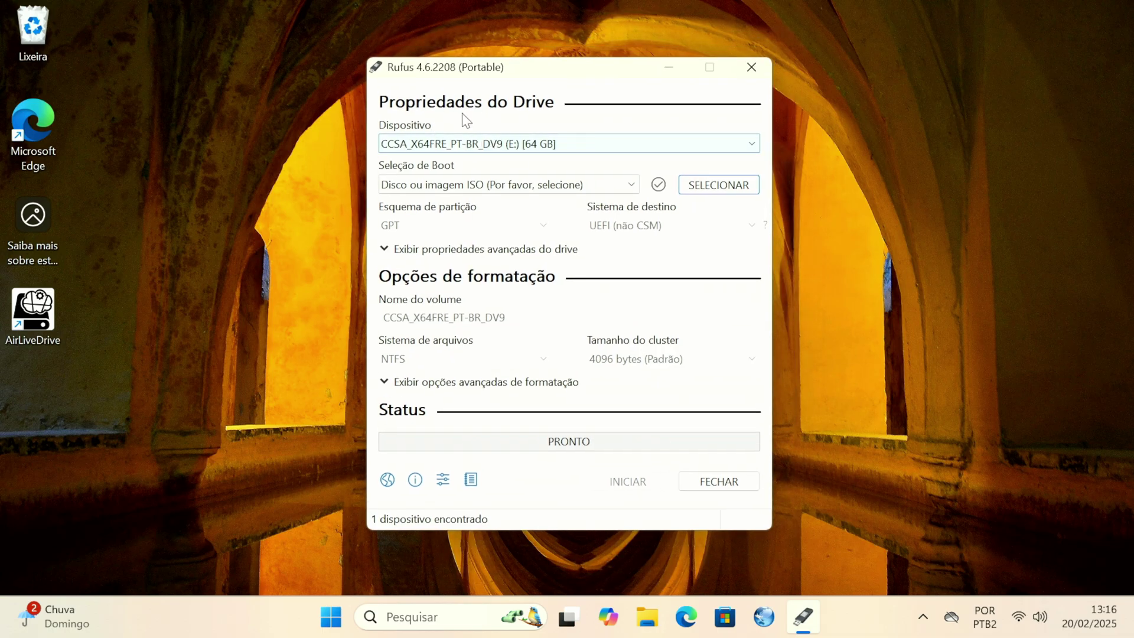
- Load the downloaded 19044.1288 LTSC ISO from the Downloads folder as the boot selection in Rufus
click(738, 186)
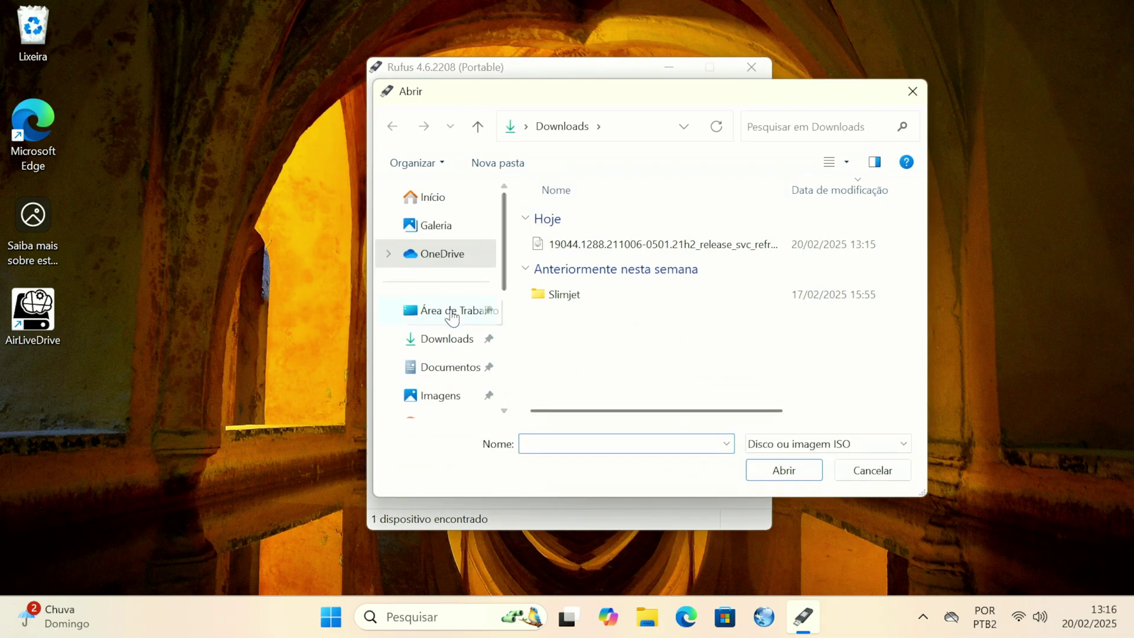
click(448, 335)
click(597, 243)
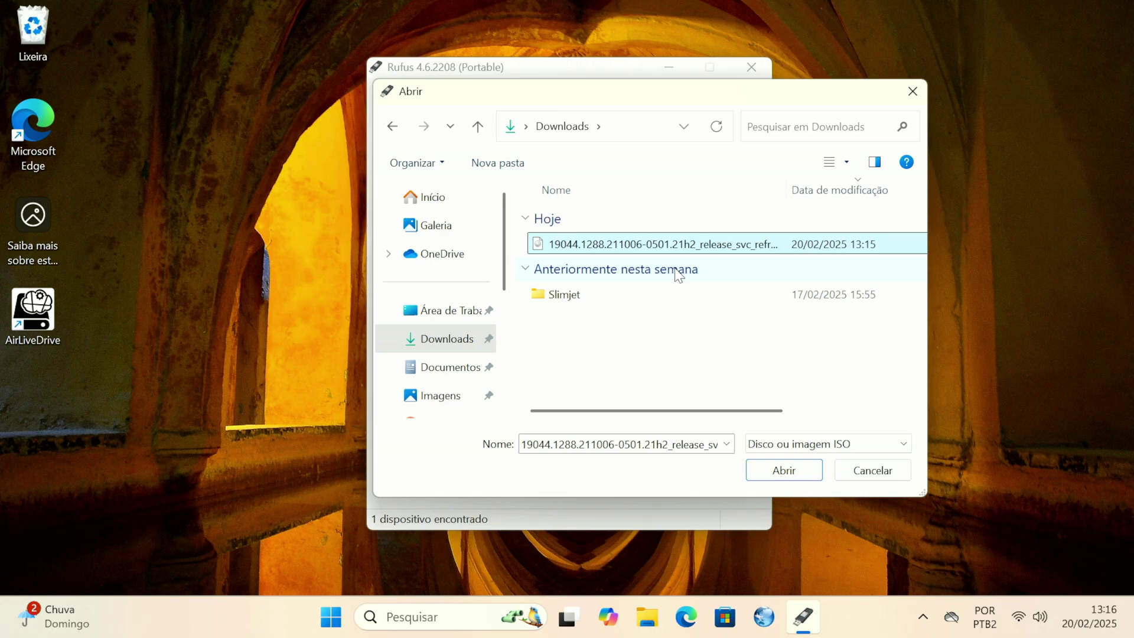
click(789, 473)
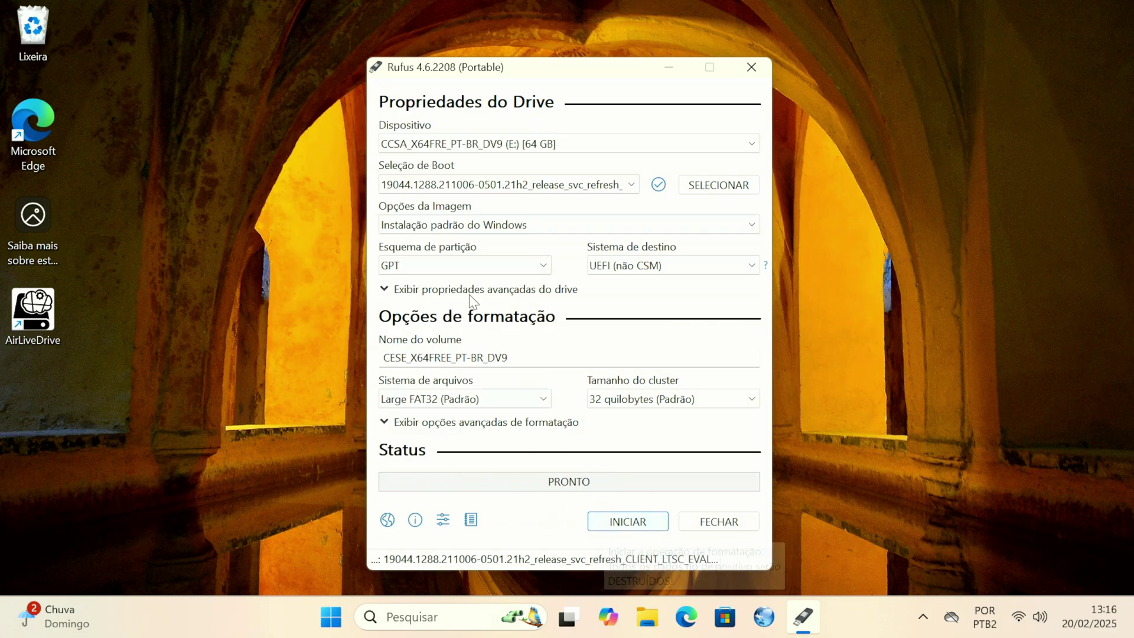
- Look at the partition scheme options, and check the computer's BIOS mode in System Information (Informações do sistema)
click(431, 267)
click(429, 272)
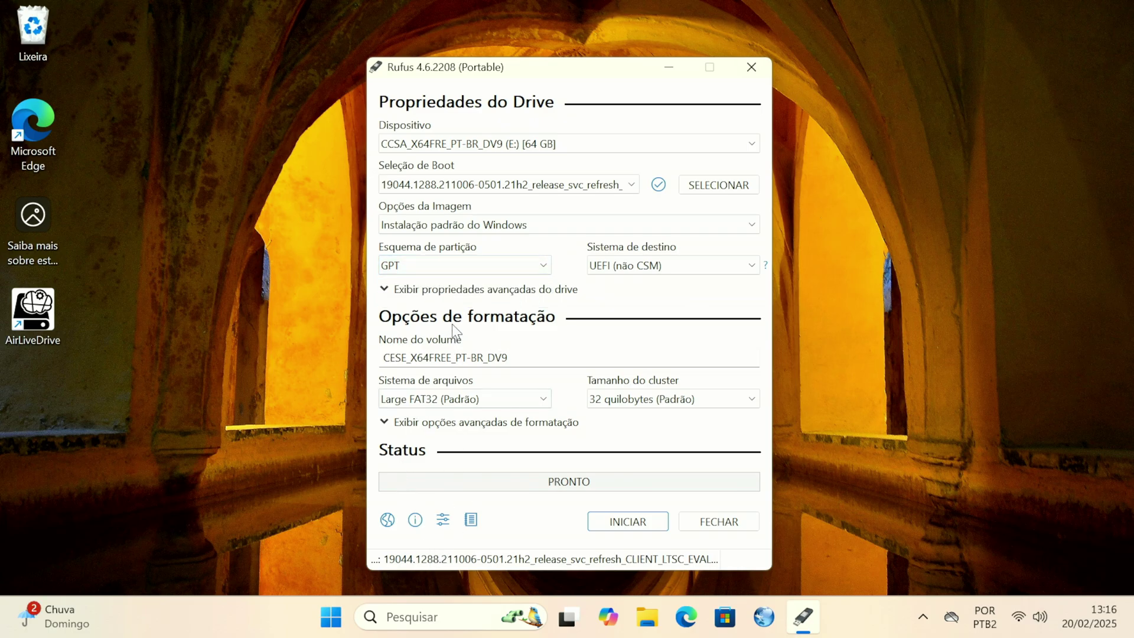
click(427, 620)
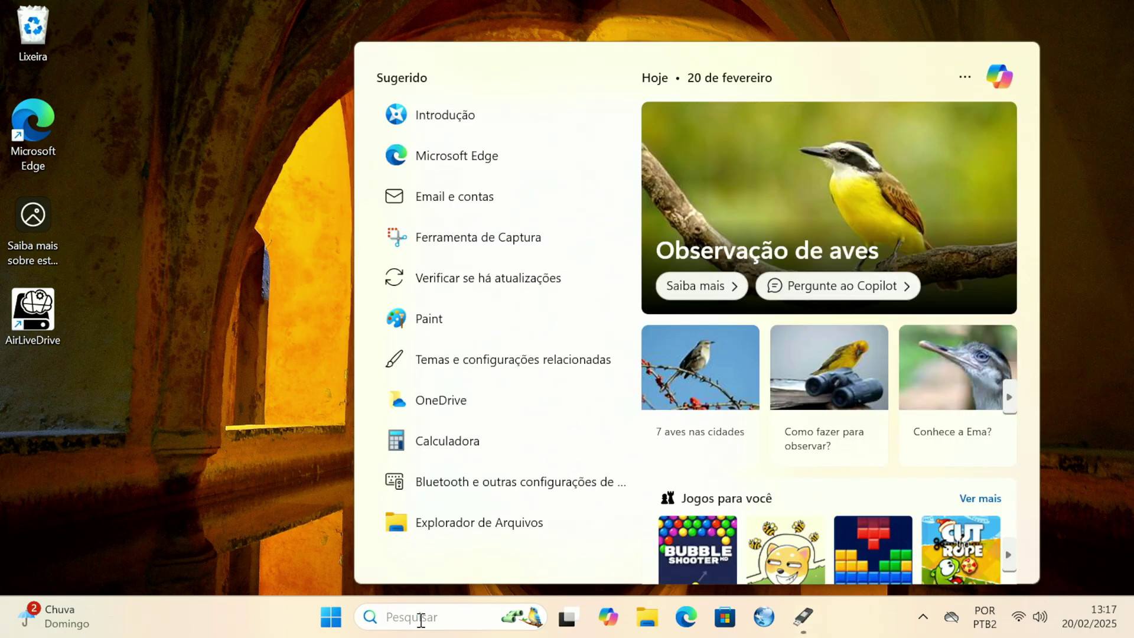
text(infor)
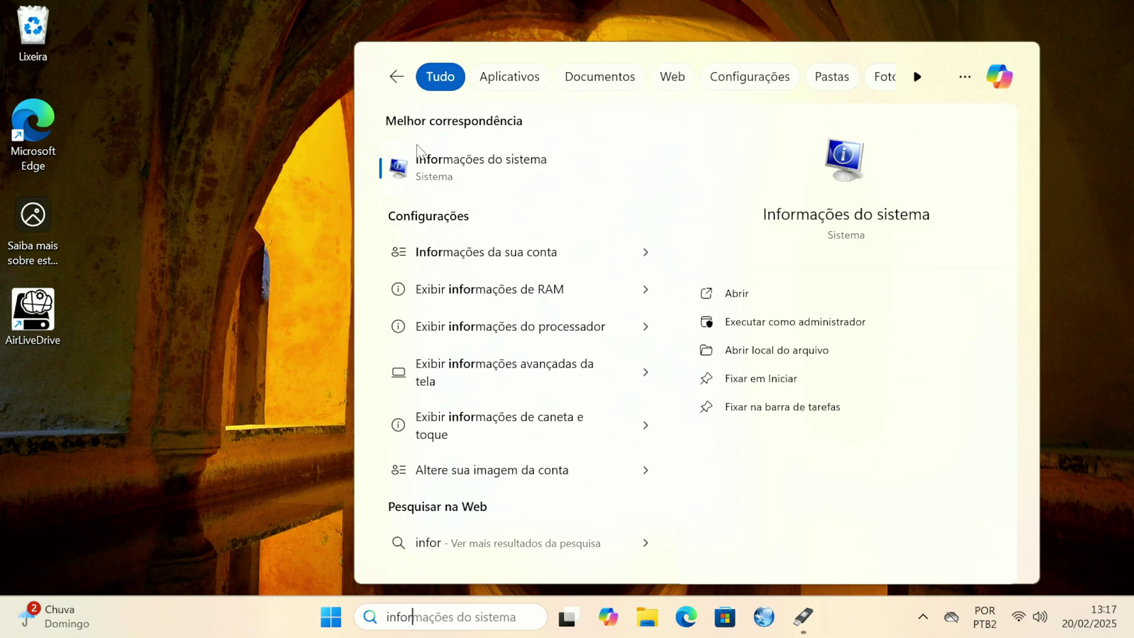
click(426, 159)
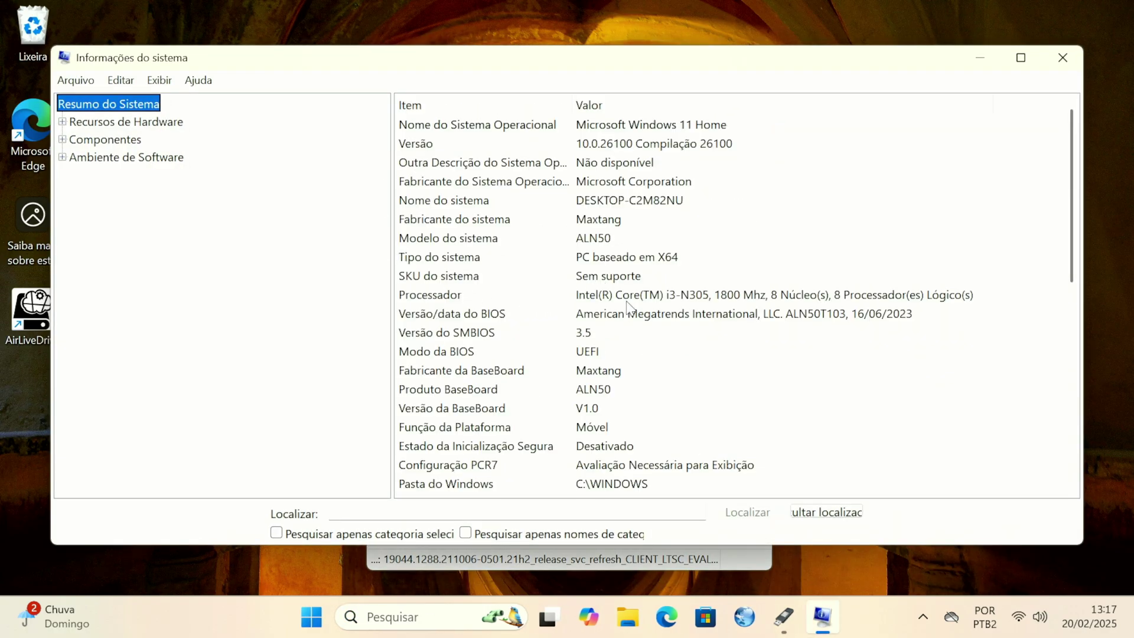
click(444, 355)
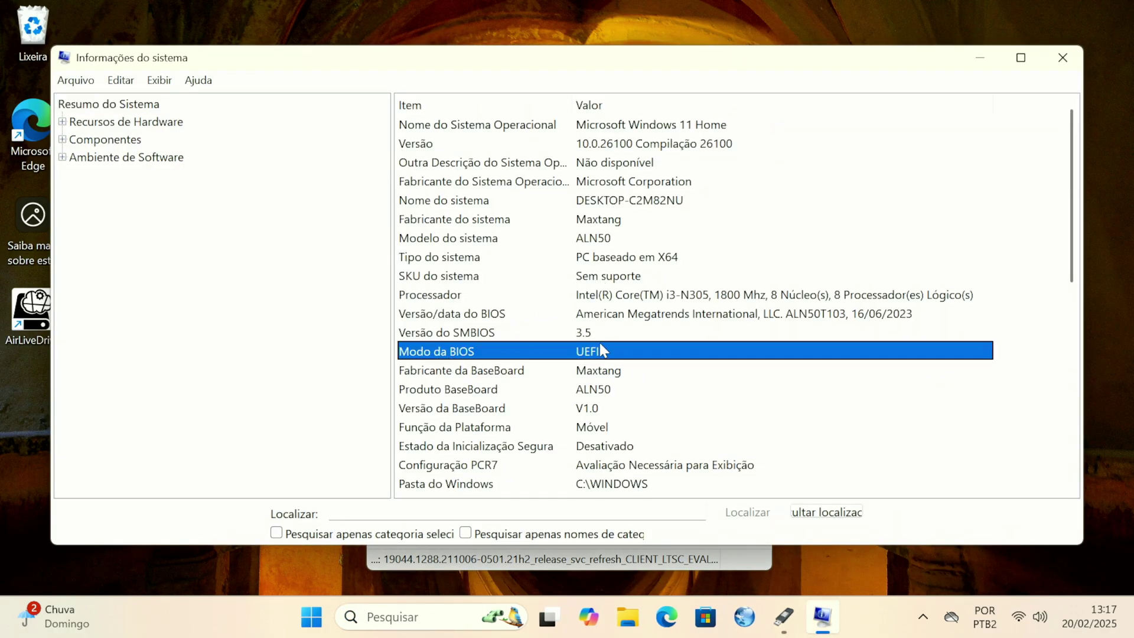
click(1063, 59)
- Choose the GPT partition scheme and start creating the bootable USB drive
click(413, 265)
click(402, 296)
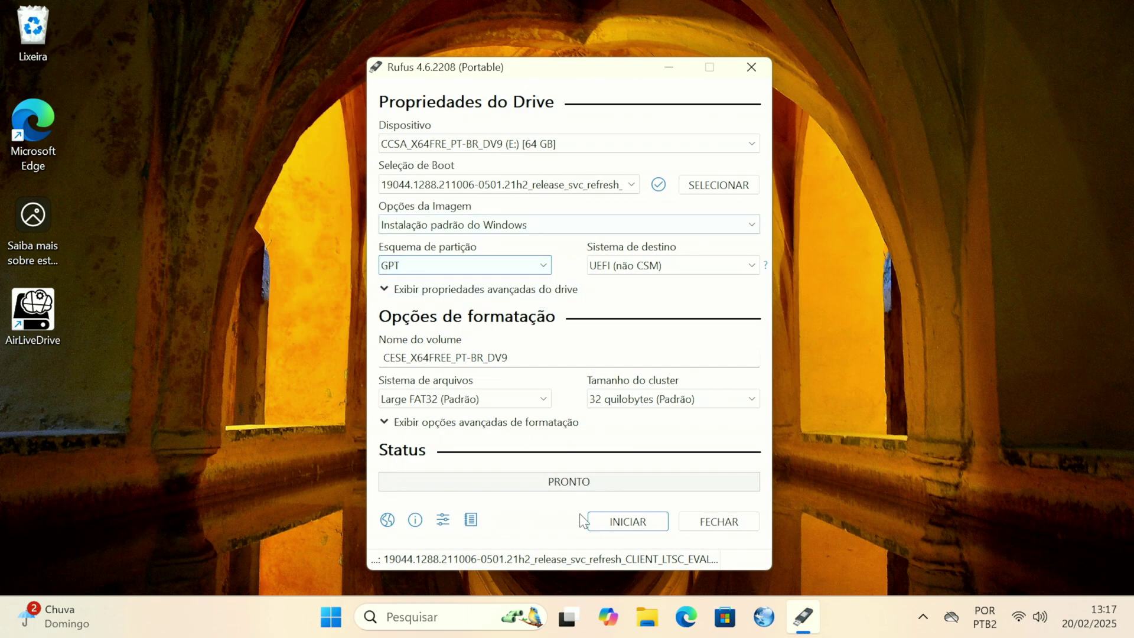
click(628, 521)
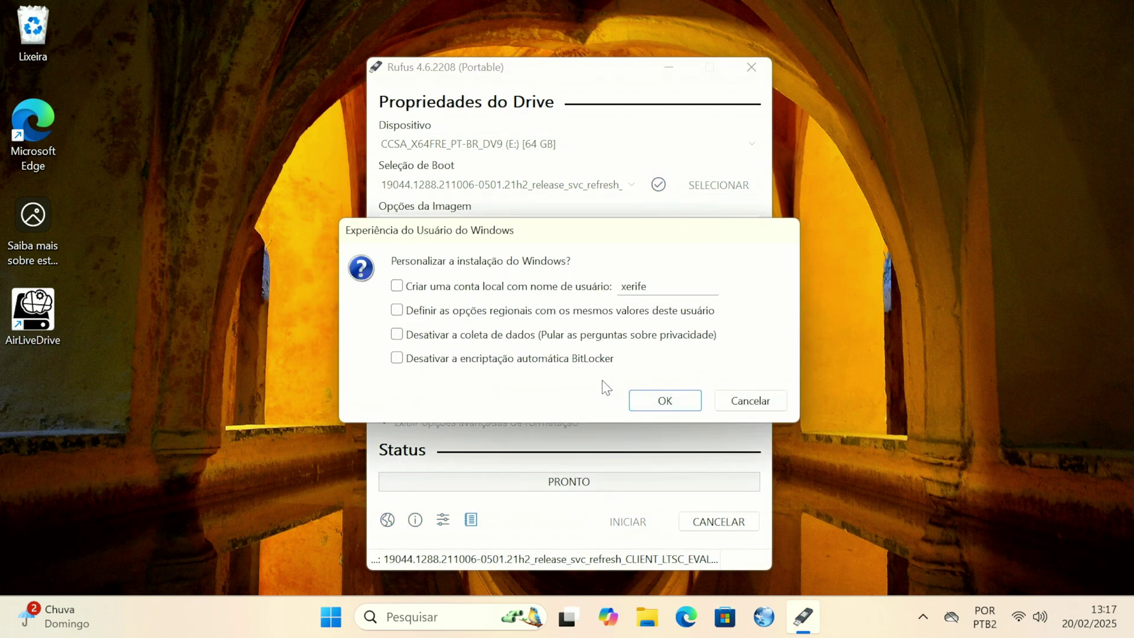
- Accept the Windows customization dialog with every option unchecked, confirm erasing the USB drive, and close Rufus once writing finishes
click(666, 401)
click(638, 338)
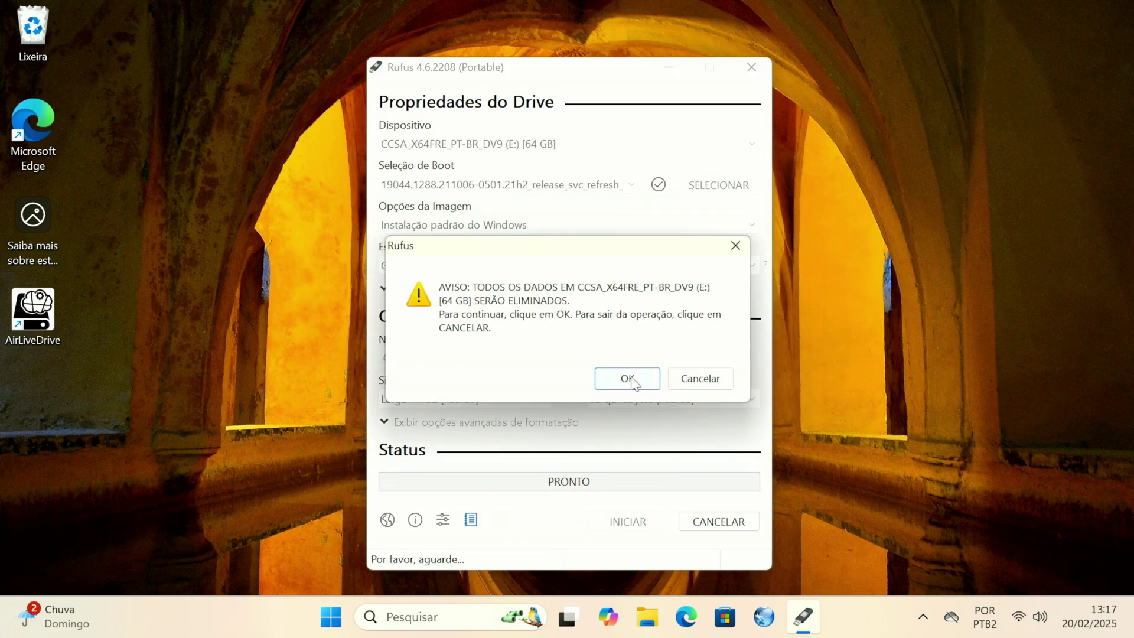
click(630, 381)
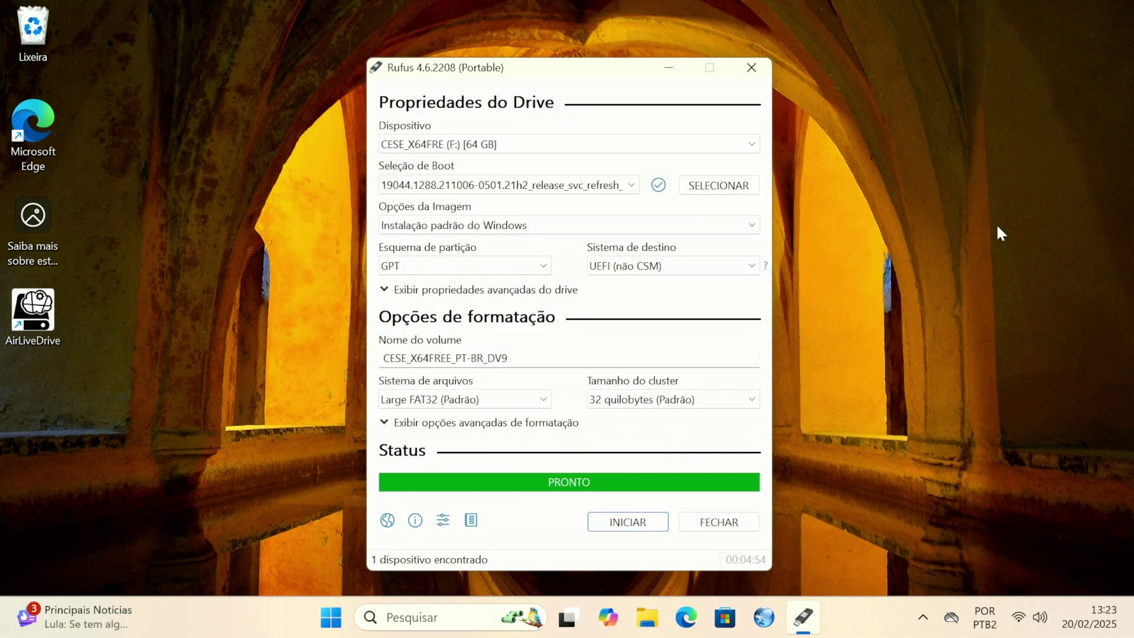
click(722, 519)
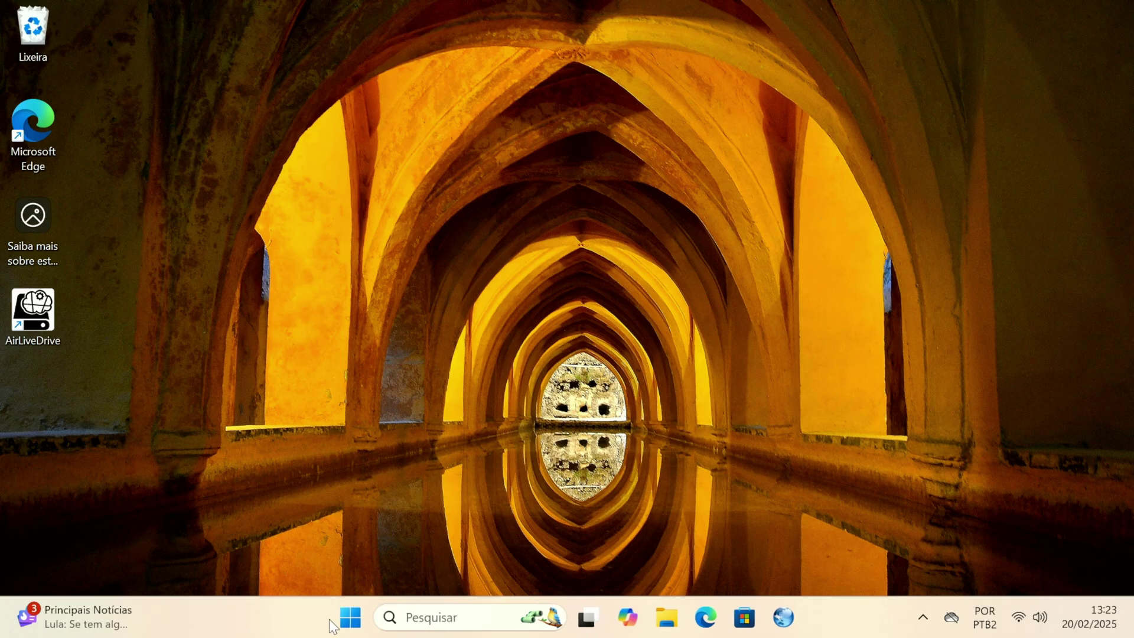
- Restart the computer from the power options
right_click(352, 630)
right_click(352, 628)
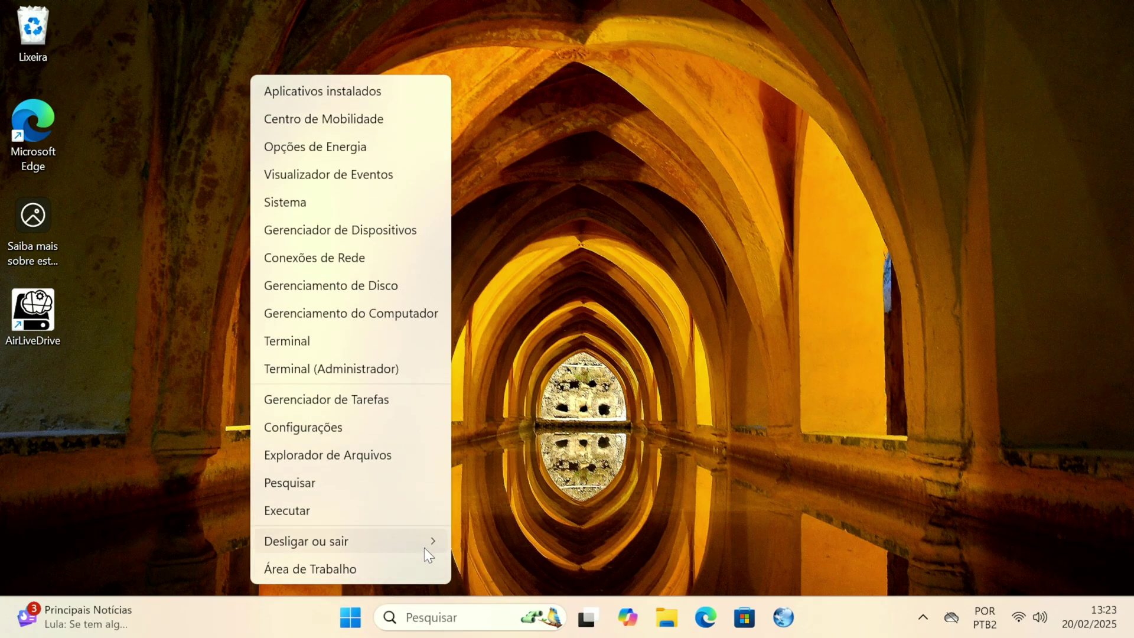
mouse_move(423, 548)
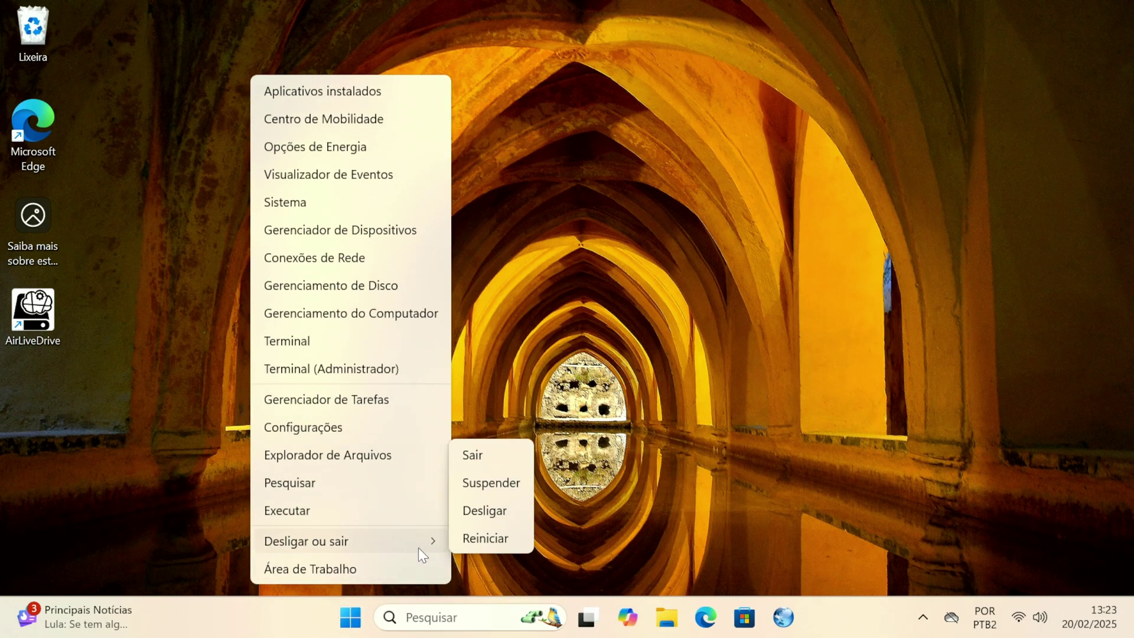
click(486, 539)
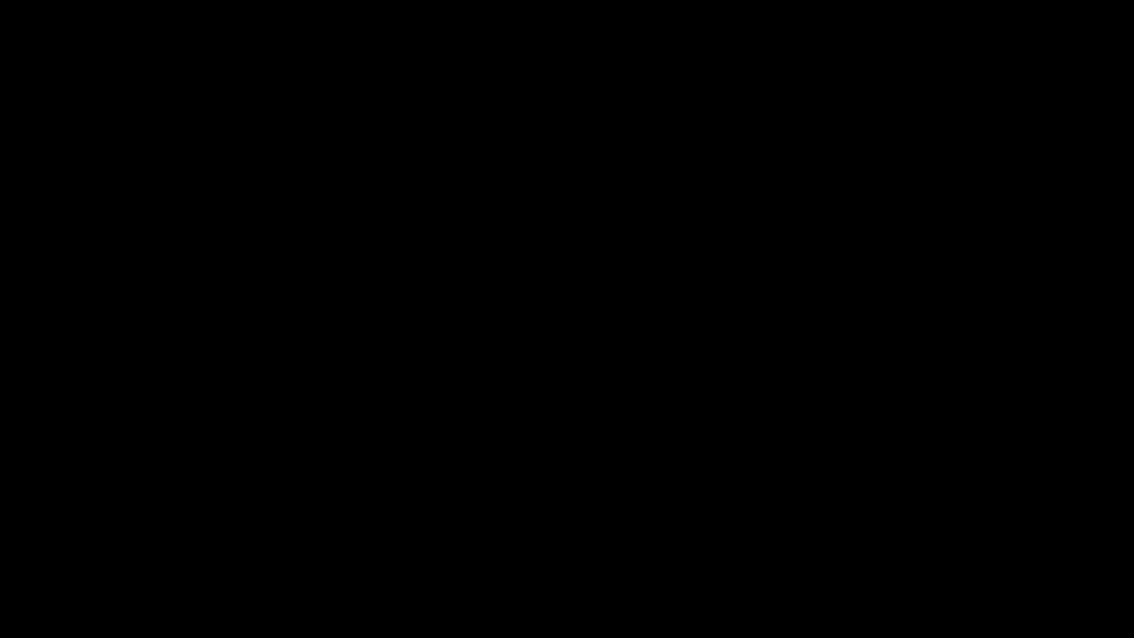
- Bring up the boot device selection during startup and boot from UEFI: KingstonDataTraveler 3.0PMAP, Partition 1
key(F12)
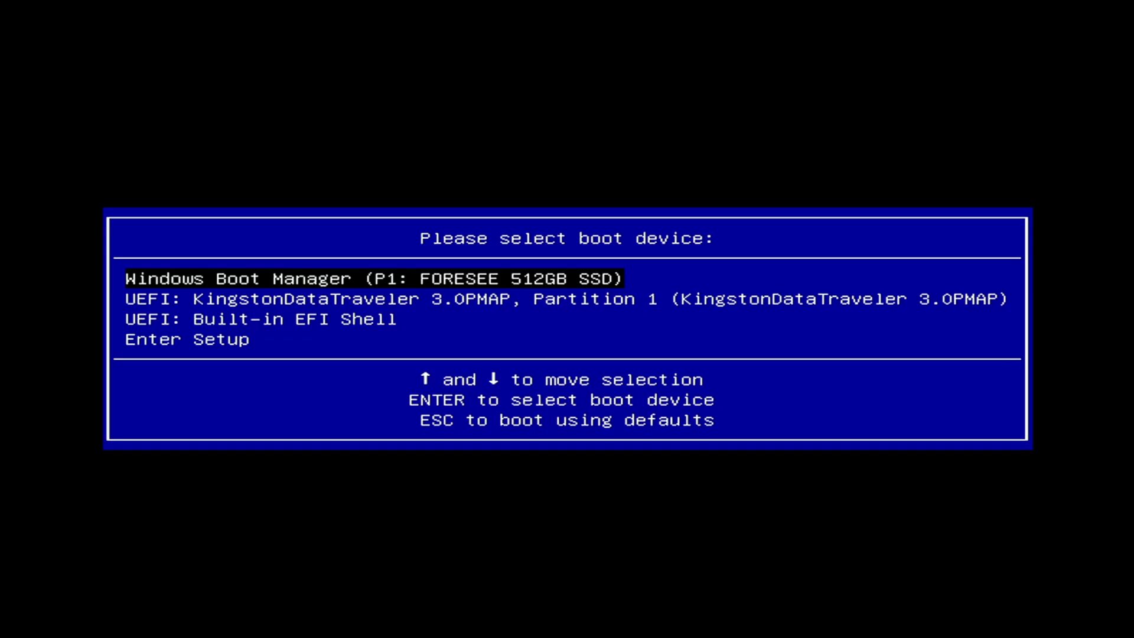
key(Down)
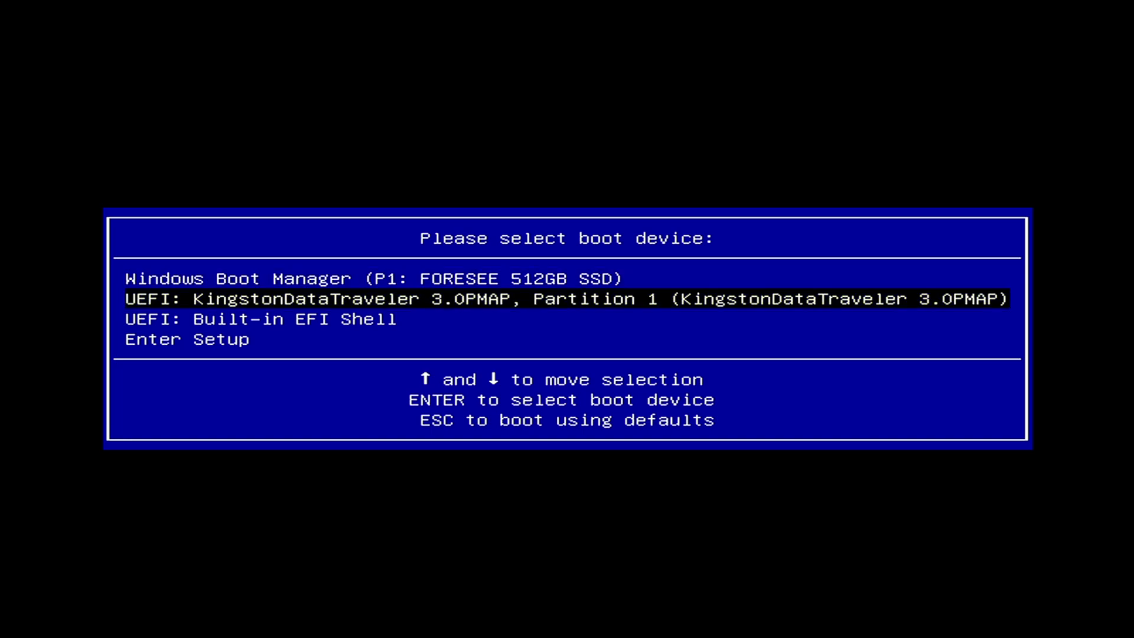
key(Return)
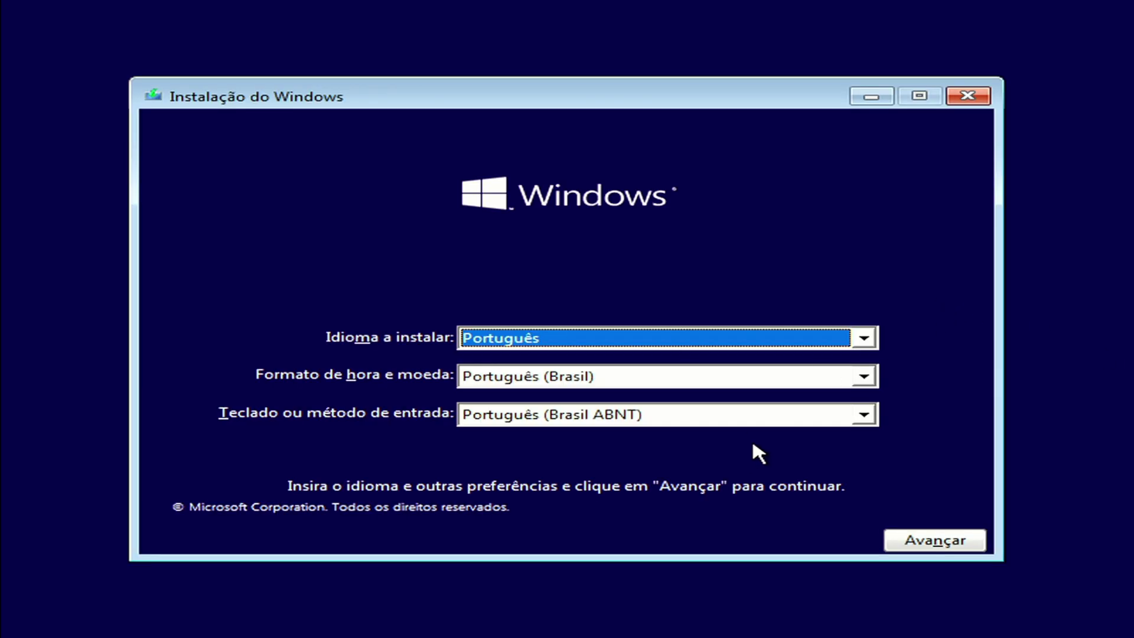
- Set the installer's keyboard to Português (Brasil ABNT2), continue, and start the Windows installation
click(558, 426)
click(618, 185)
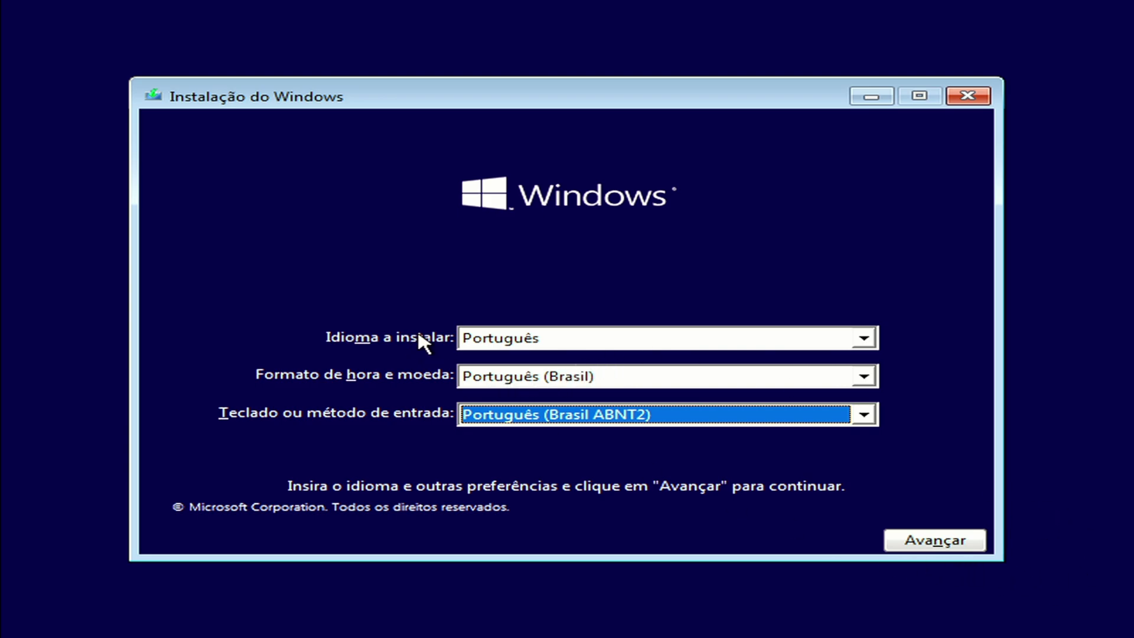
click(970, 538)
click(562, 335)
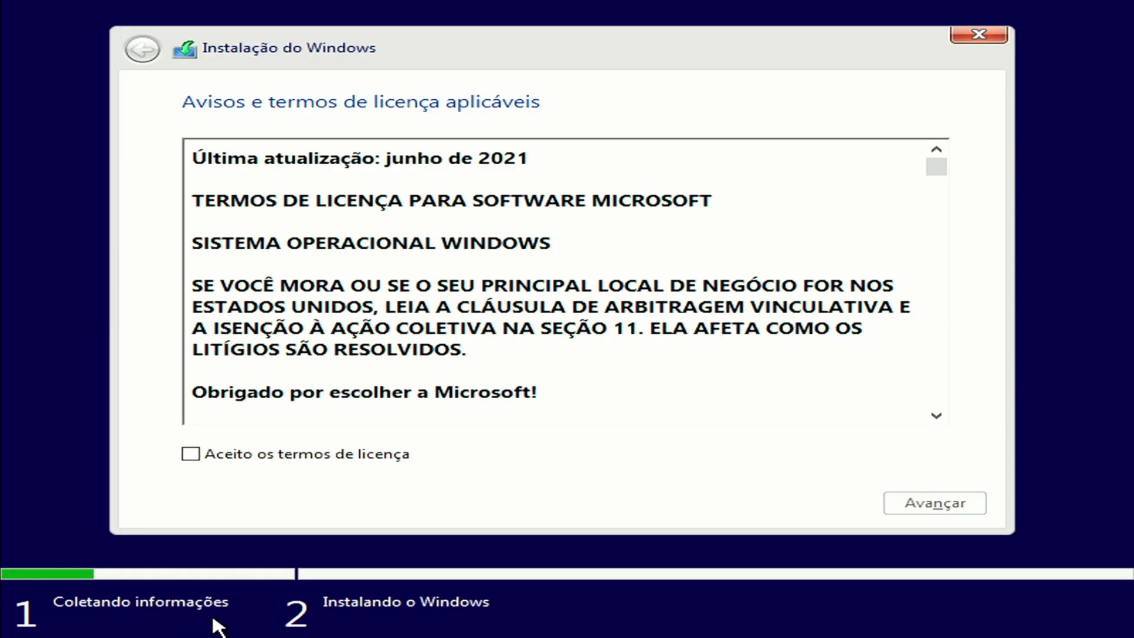
- Accept the license terms and choose the custom installation type
click(191, 454)
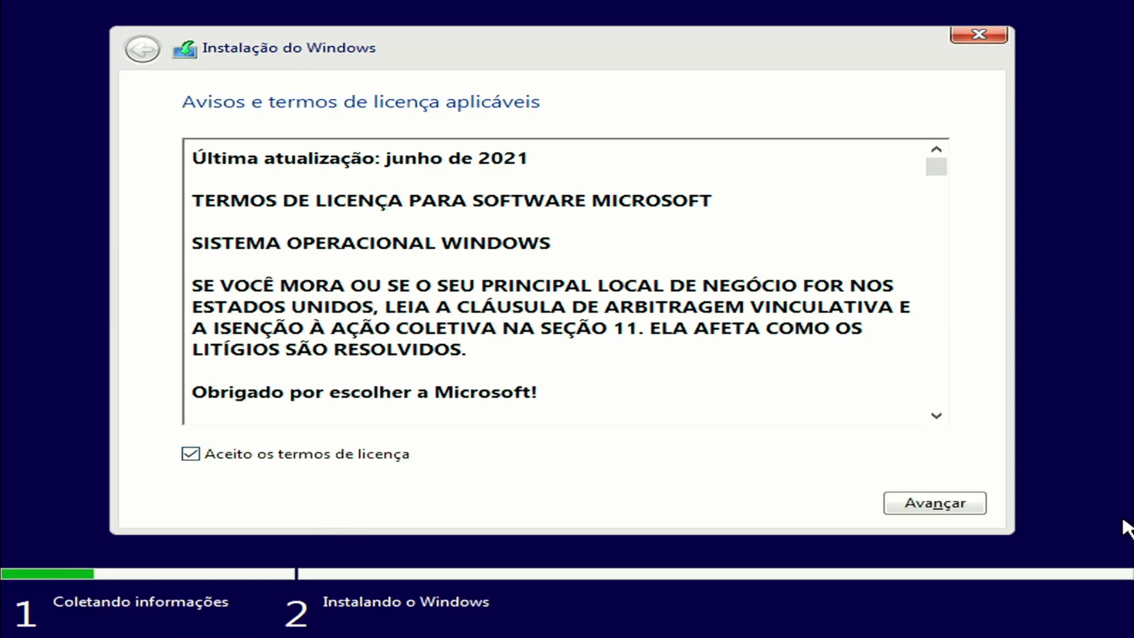
click(929, 506)
click(451, 275)
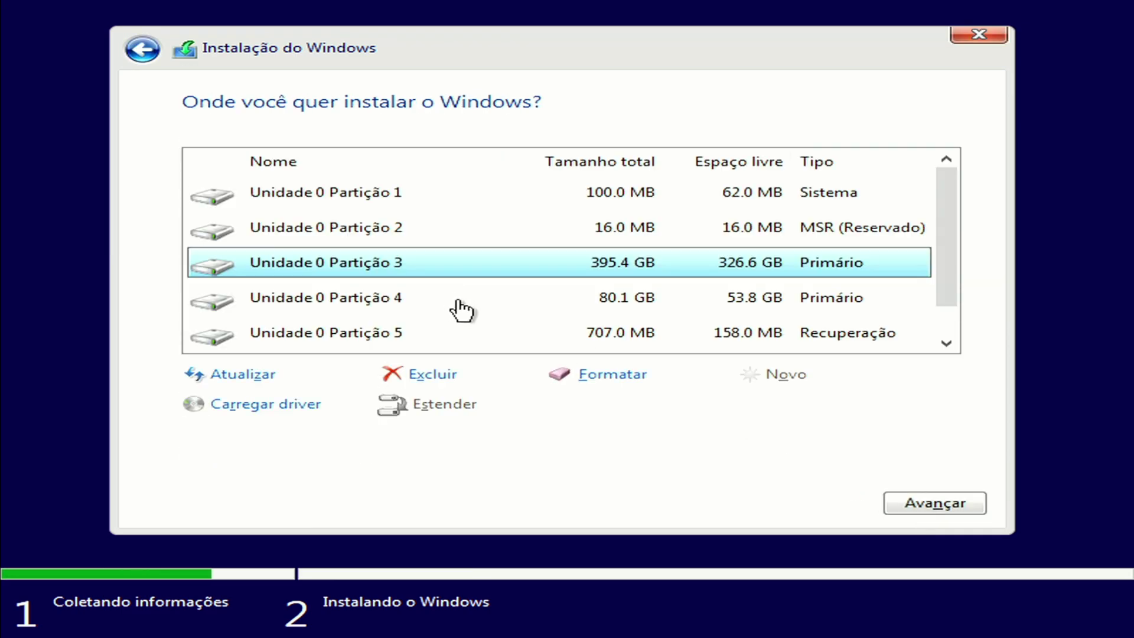
- Look through the existing partitions of drive 0 (Unidade 0) in the list of install locations
scroll(615, 296, down, 1)
scroll(608, 289, up, 1)
click(393, 201)
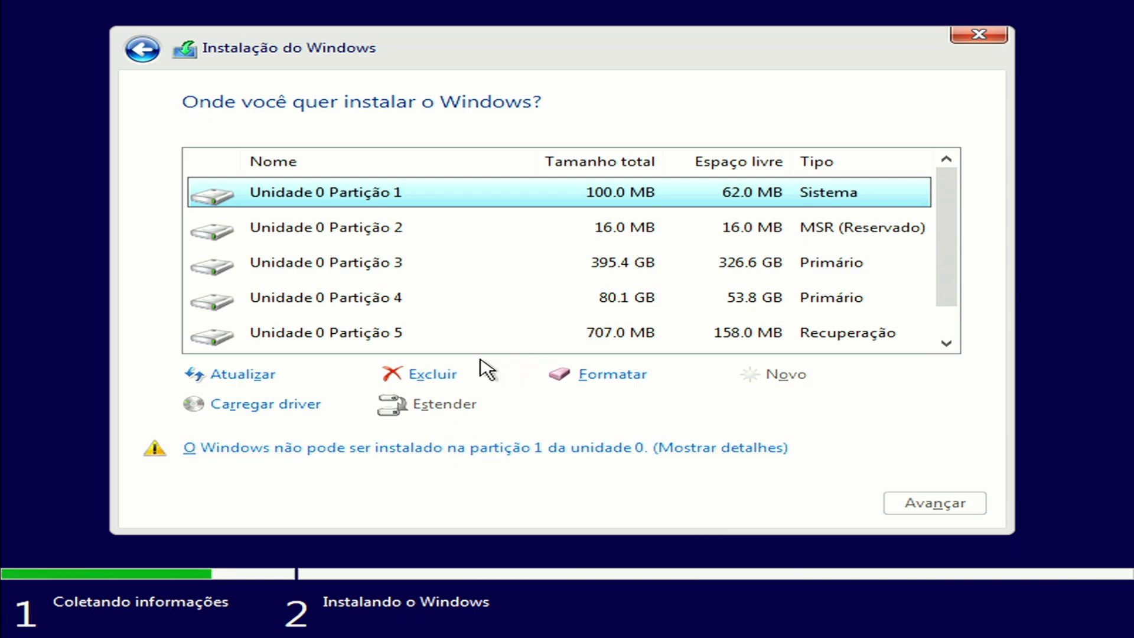
key(Down)
key(Down)
key(Down)
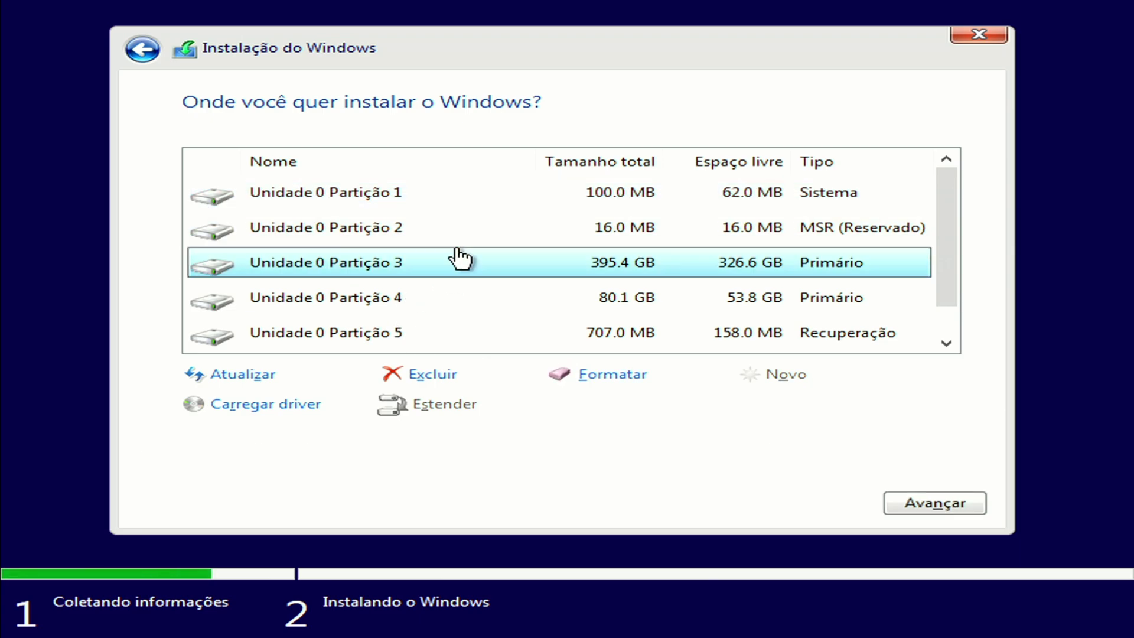
key(Down)
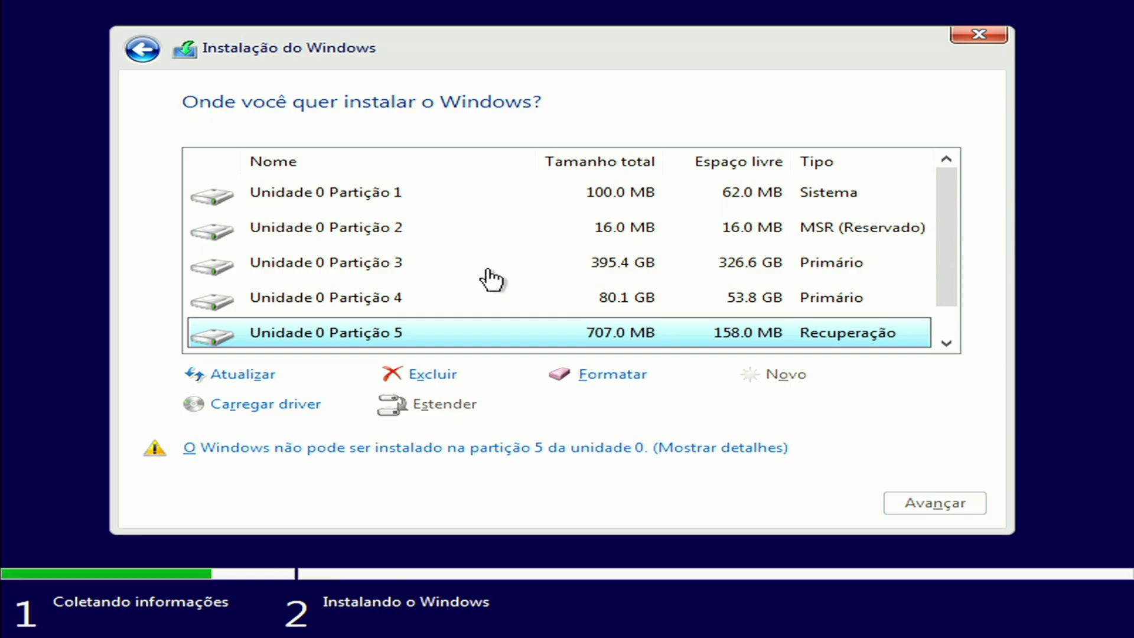
- Open a command prompt within the installer, run diskpart, and list the disks with list disk
key(shift+F10)
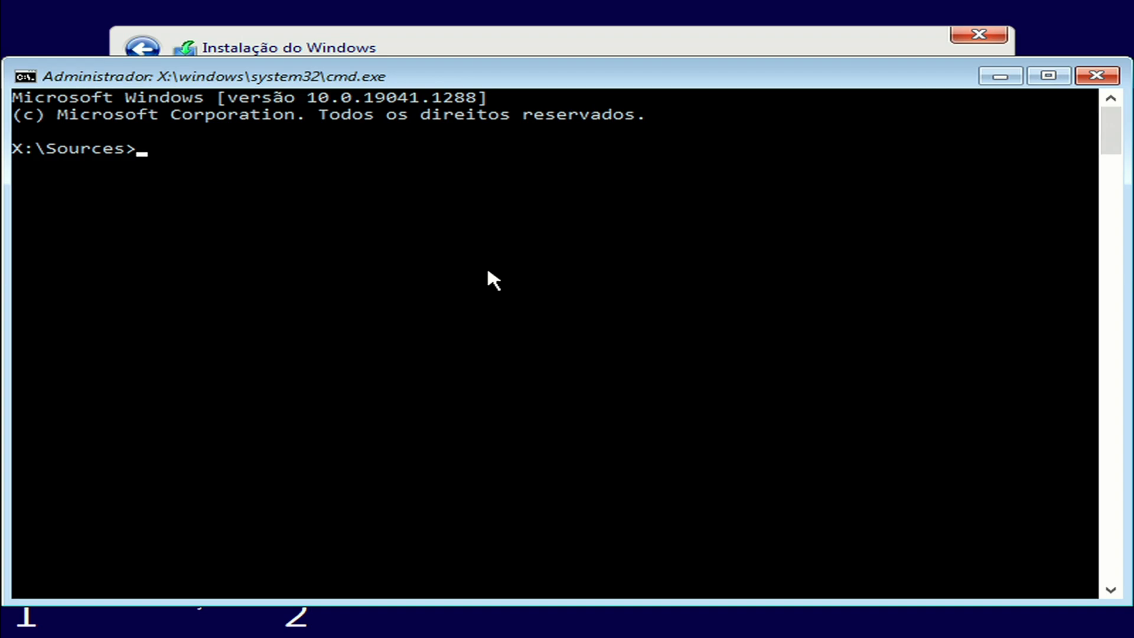
text(dispart)
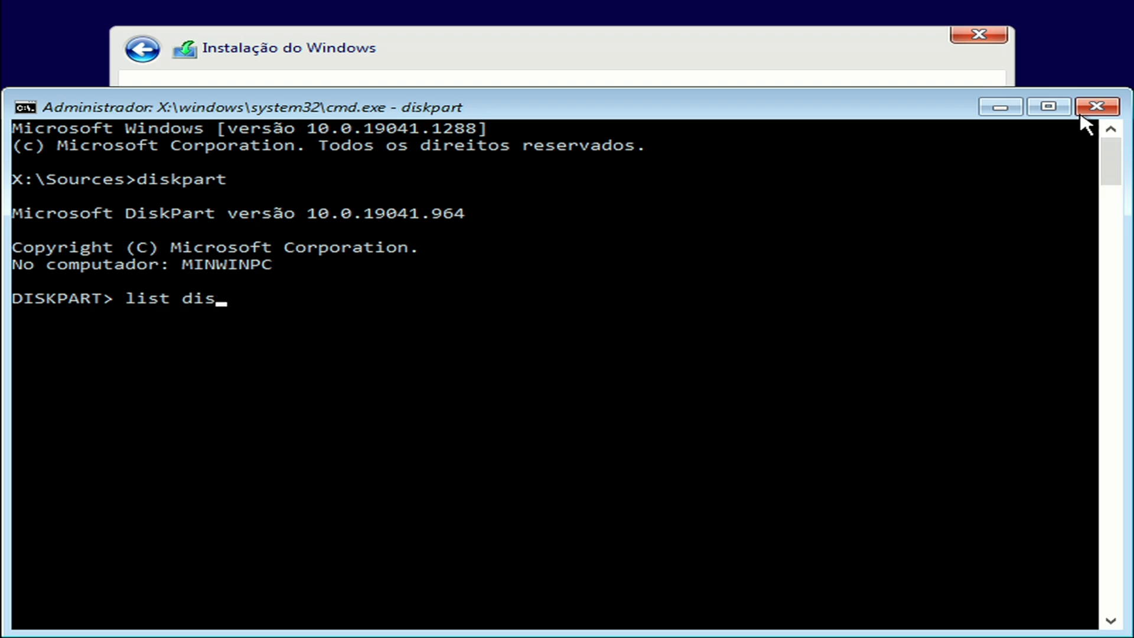
key(Return)
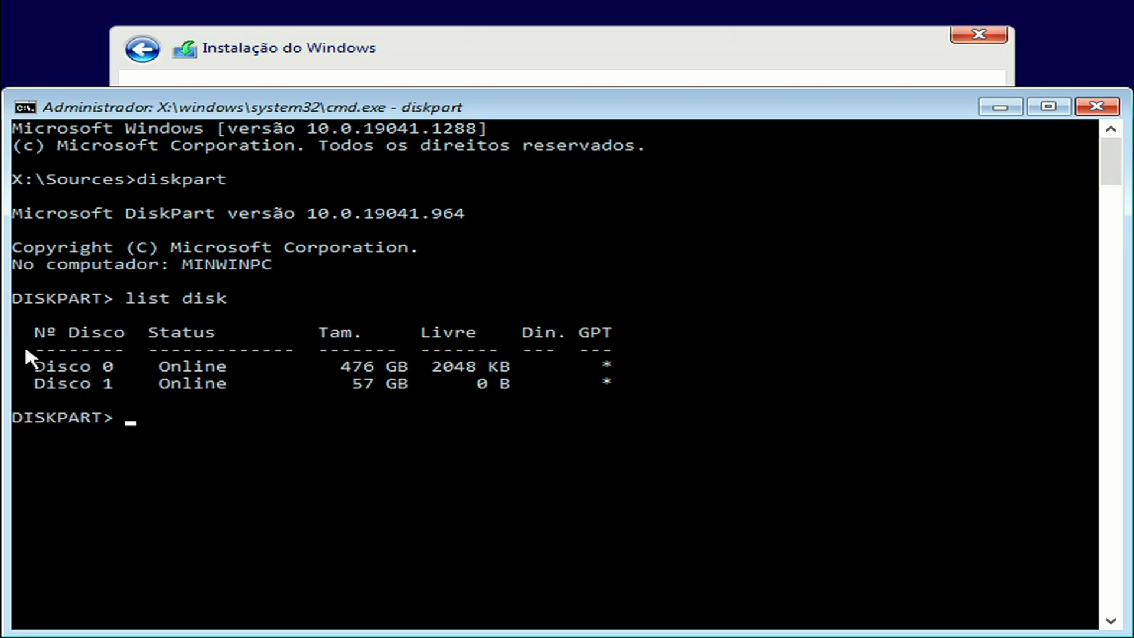
drag(44, 369, 433, 381)
click(334, 419)
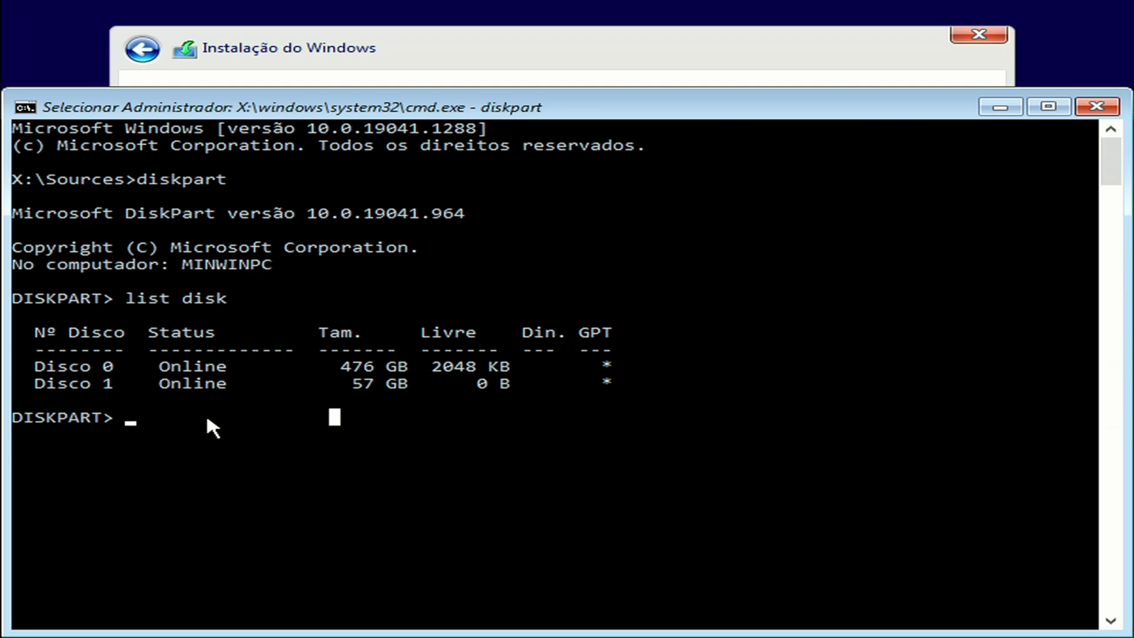
- Select disk 0 in DiskPart with select disk 0 and wipe it with clean
text(select dis)
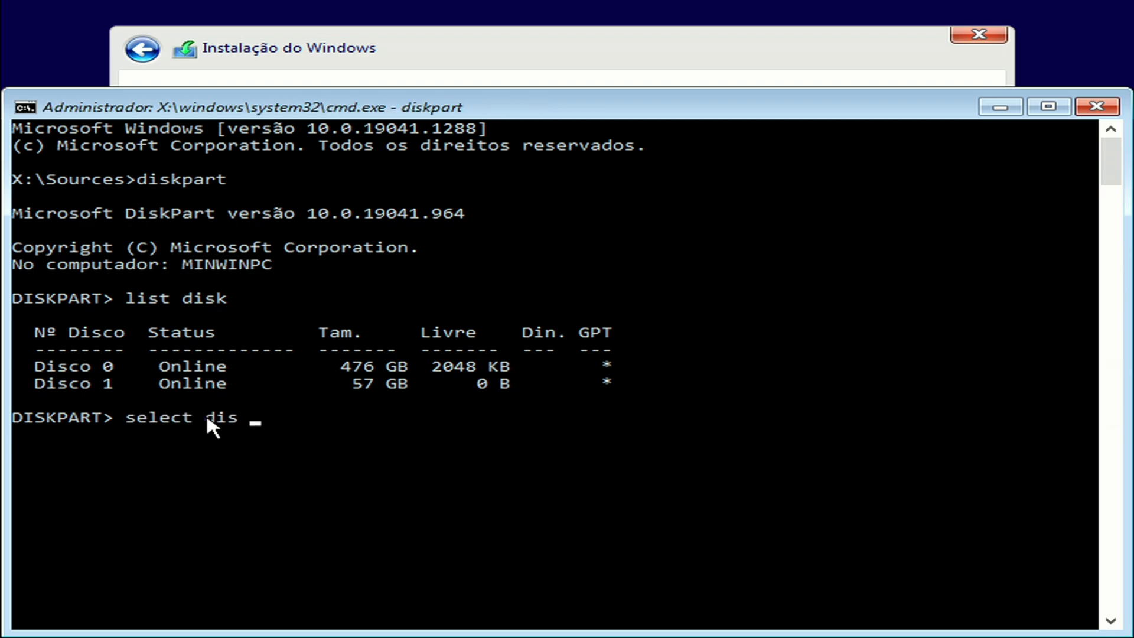
key(BackSpace)
text(k 0)
key(Return)
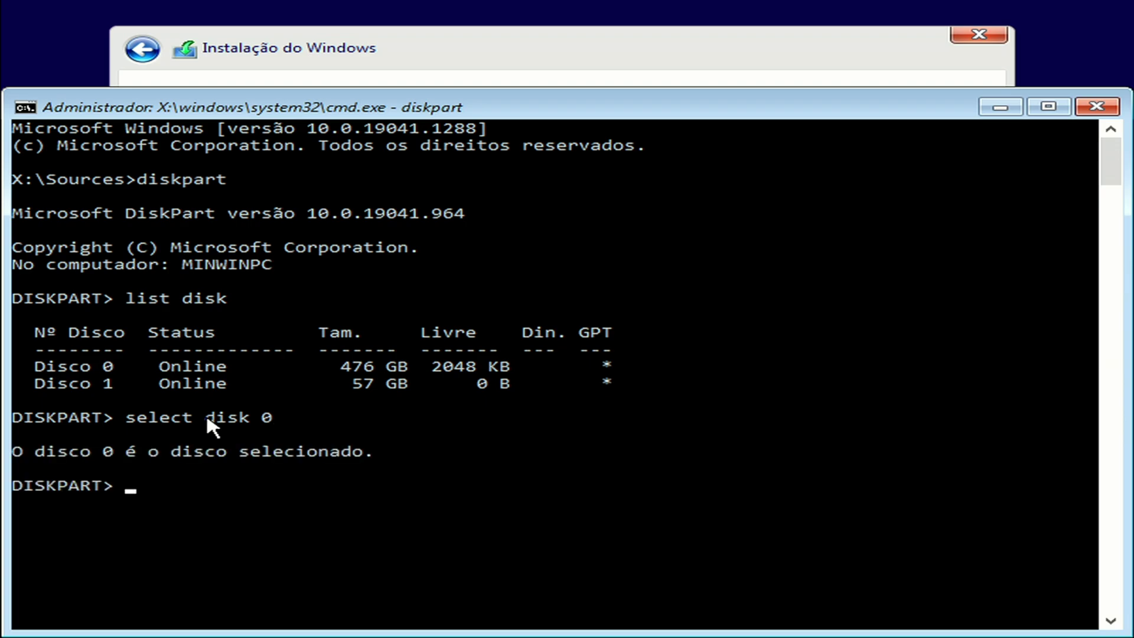
text(clean)
key(Return)
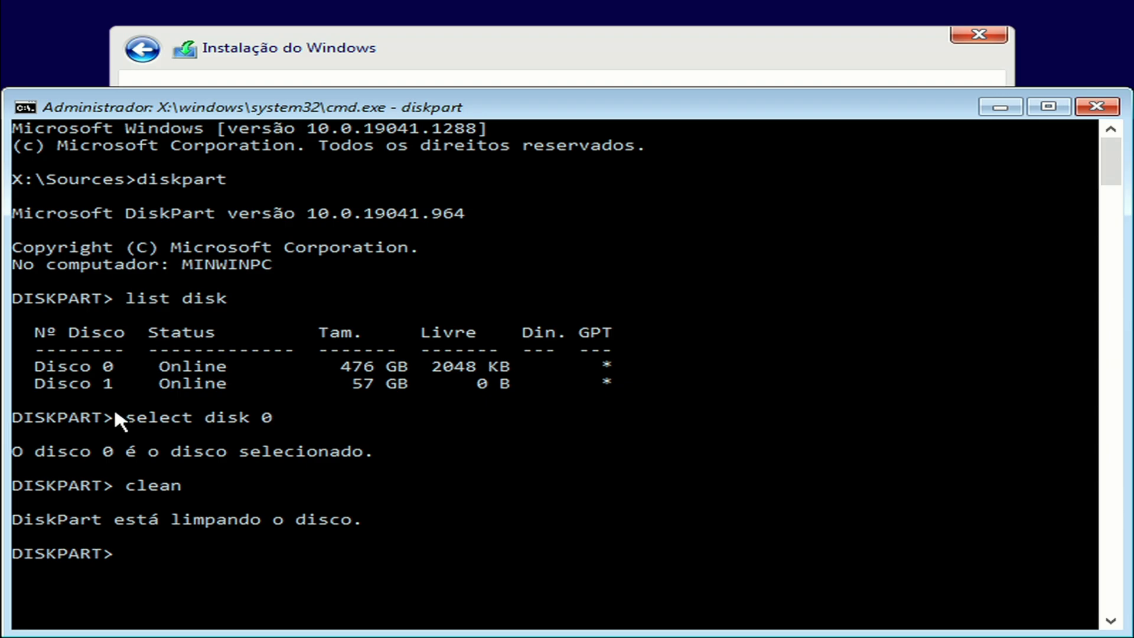
- Close the command prompt, refresh the partition list, and install Windows on the unallocated space of drive 0
click(1111, 108)
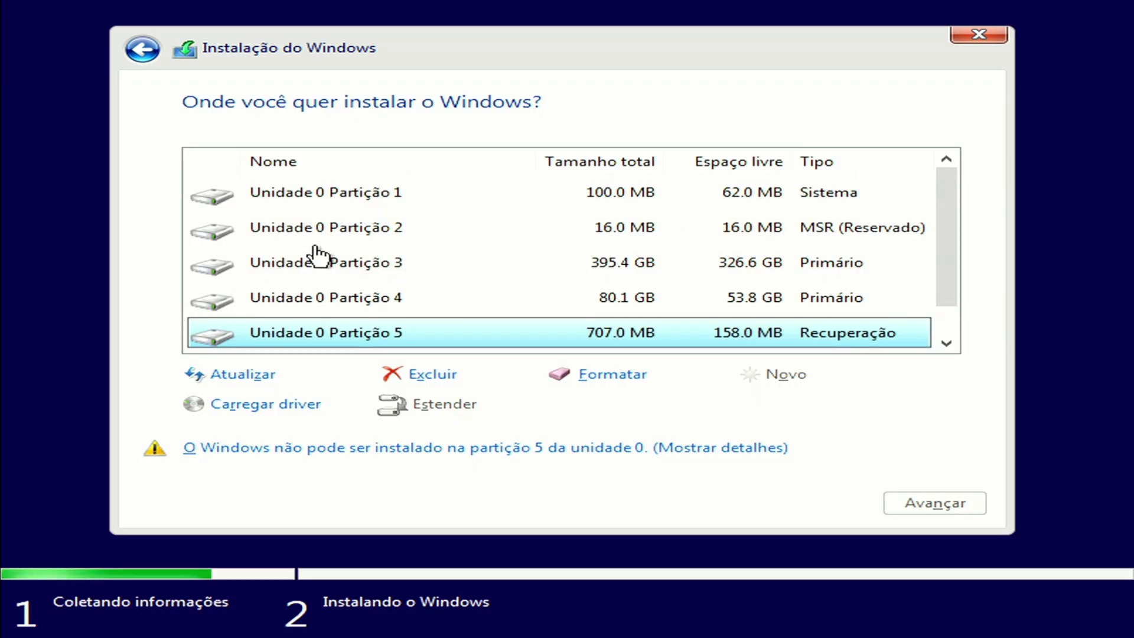
click(244, 374)
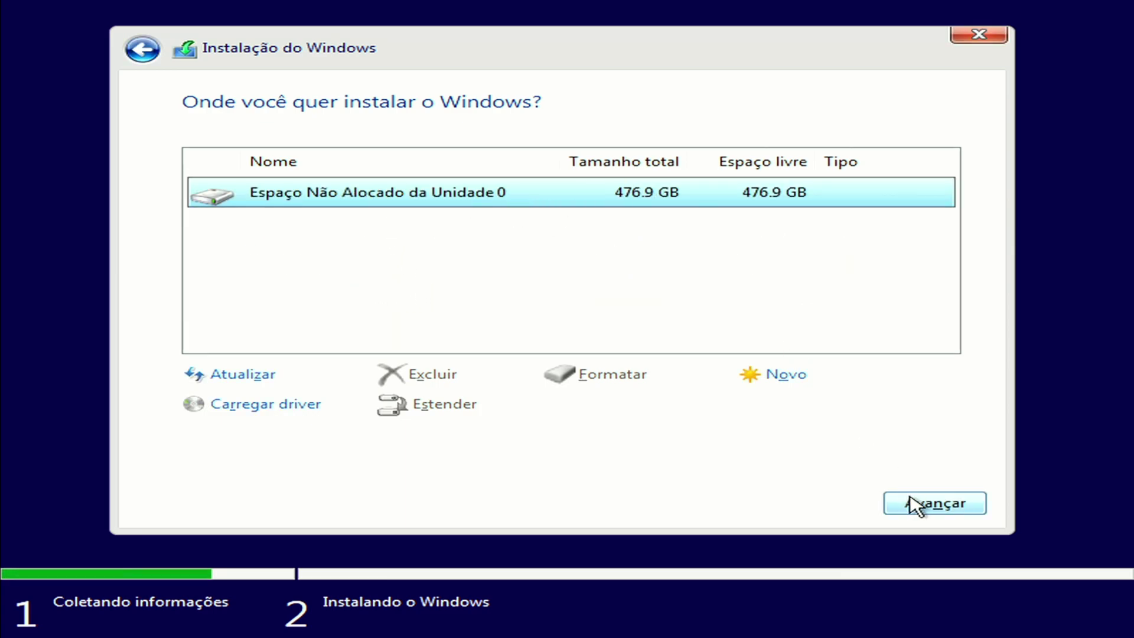
click(937, 506)
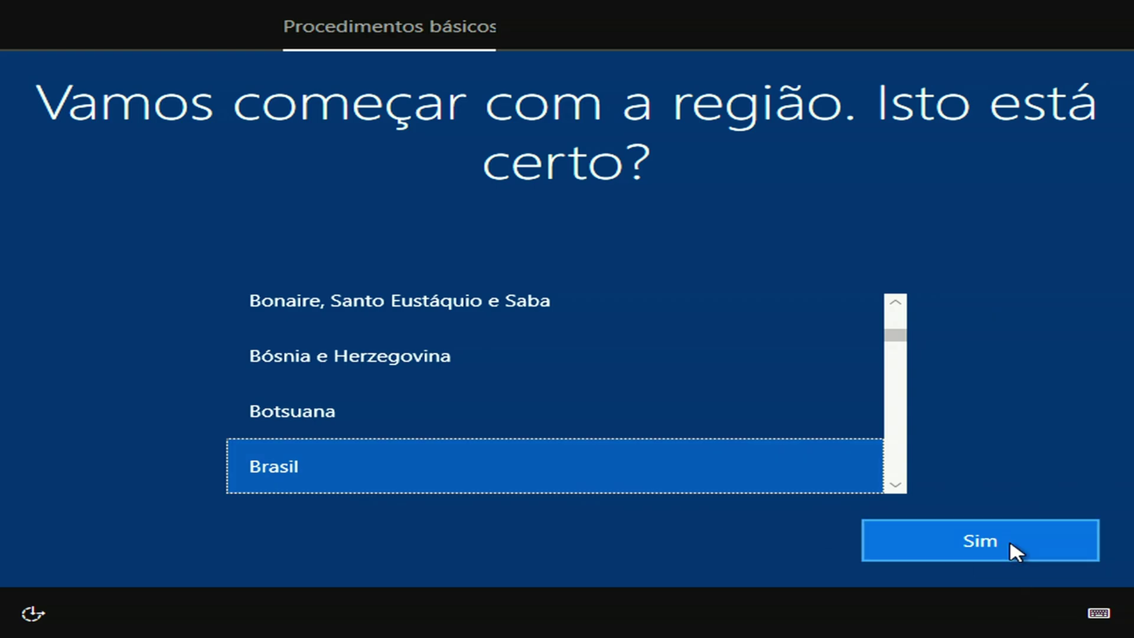
- Confirm Brasil as the region, choose the Português (Brasil ABNT2) keyboard layout, and skip adding a second layout
click(941, 542)
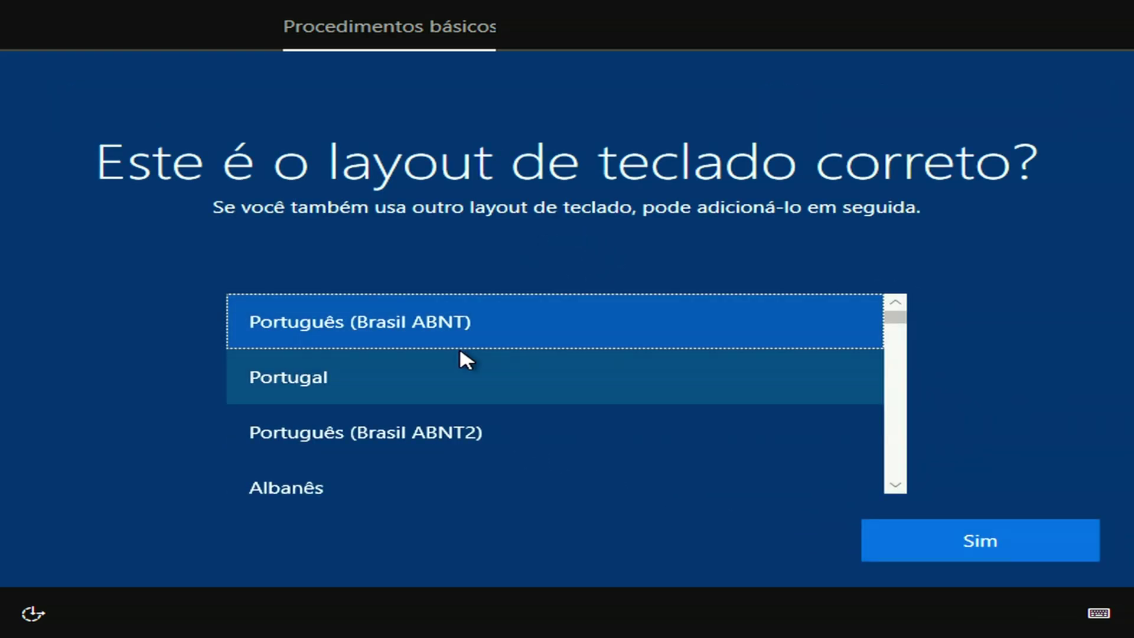
click(659, 451)
click(980, 545)
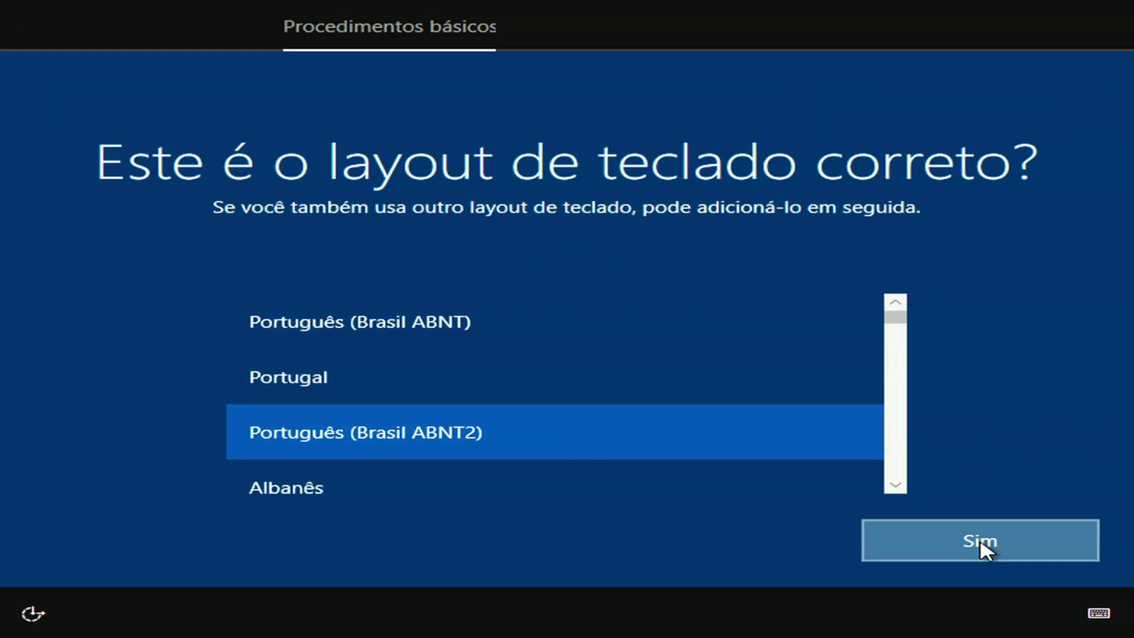
click(1050, 554)
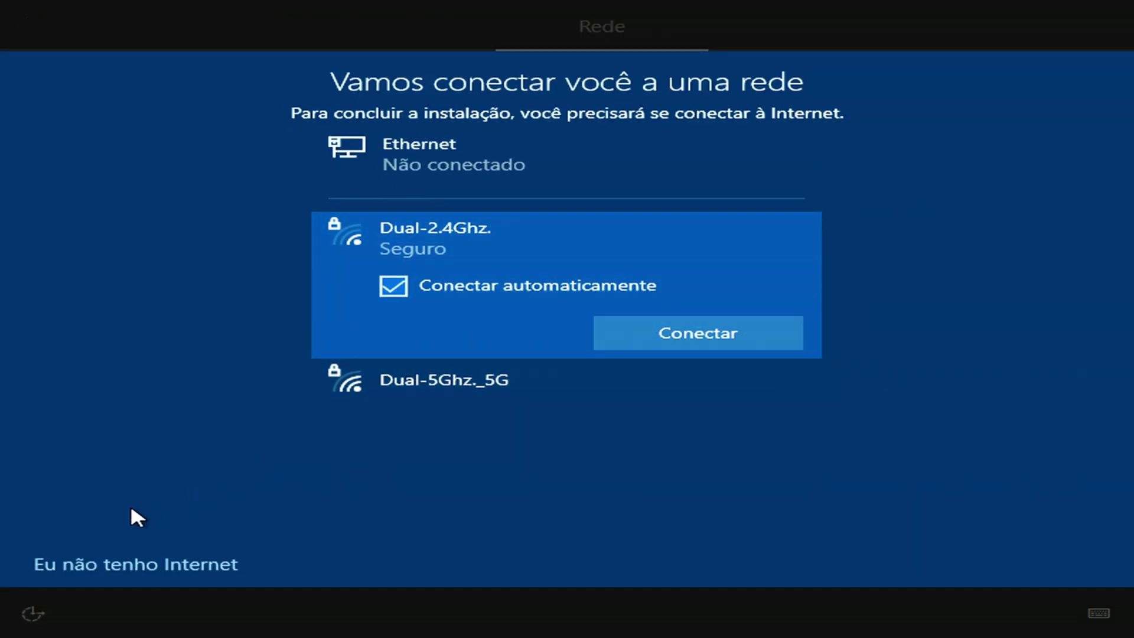
- Skip the network connection by stating there is no Internet and continue with the limited setup
click(110, 569)
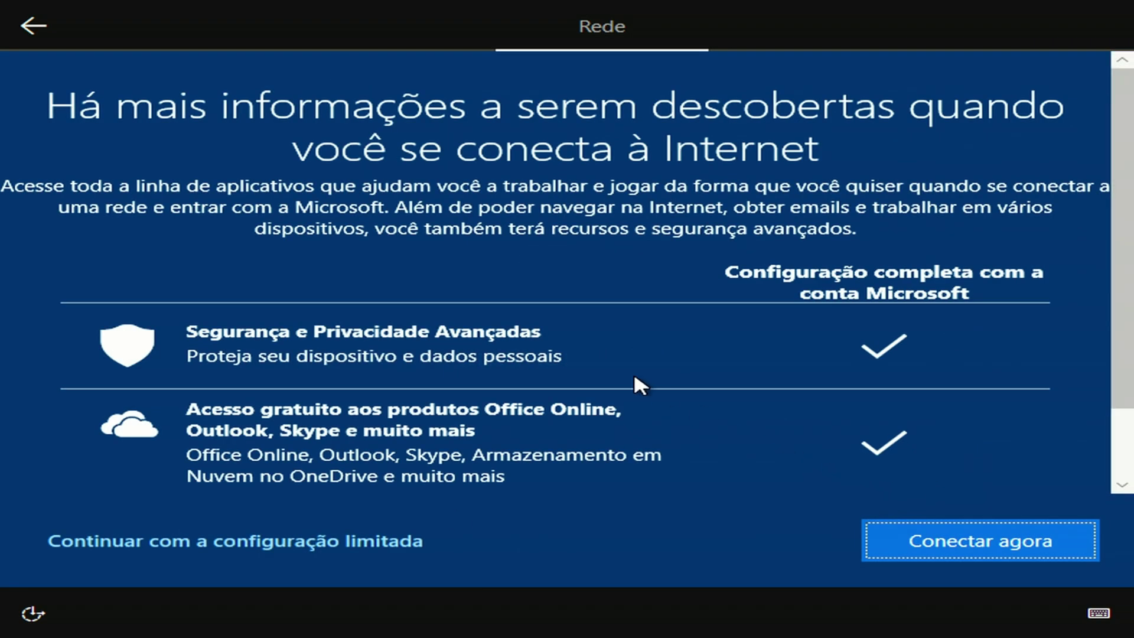
scroll(545, 286, down, 3)
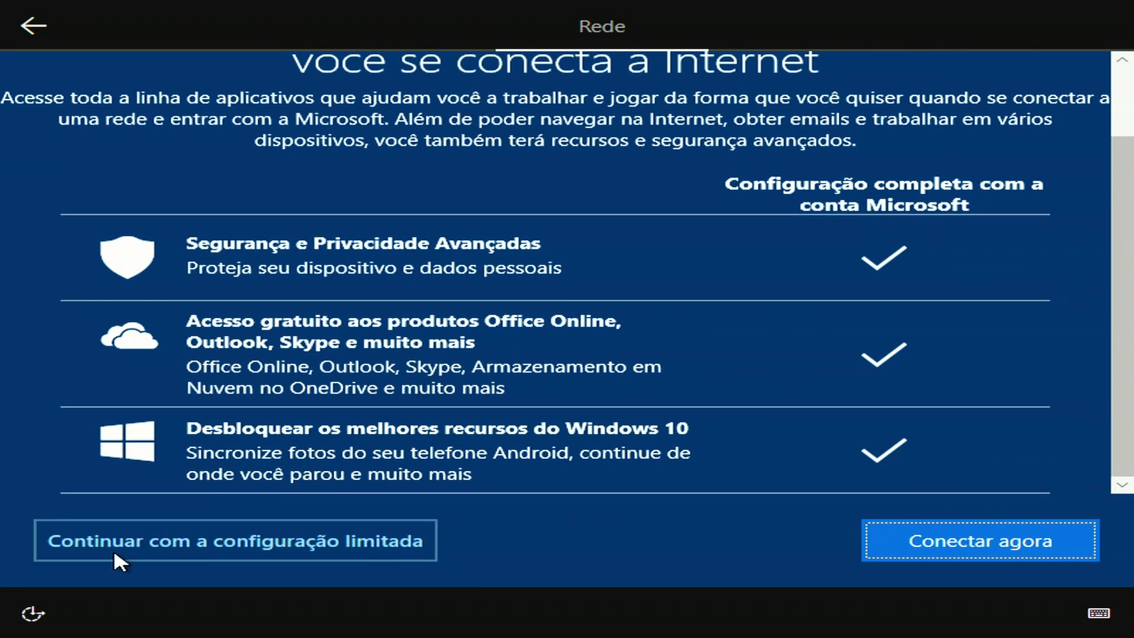
click(256, 543)
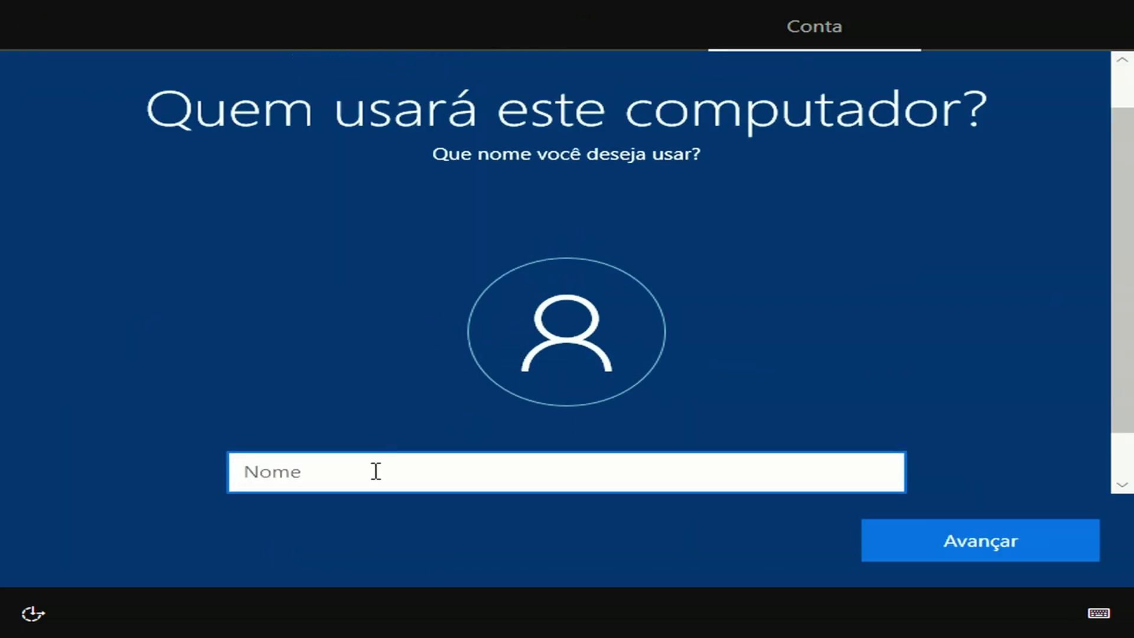
- Create a local account named user and leave its password blank
text(user)
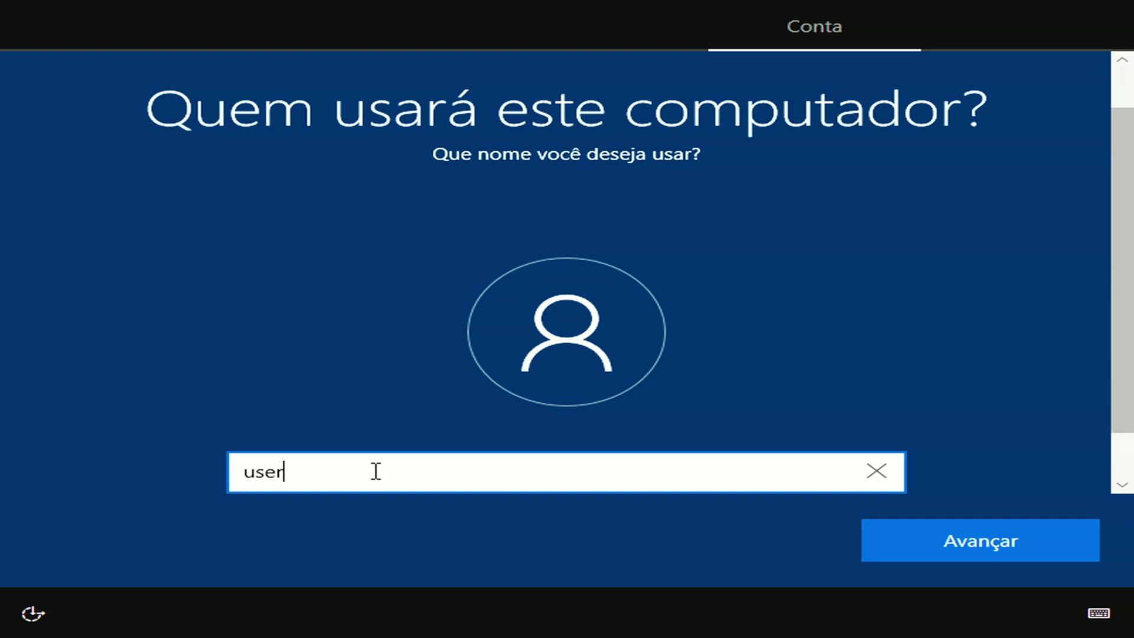
click(929, 541)
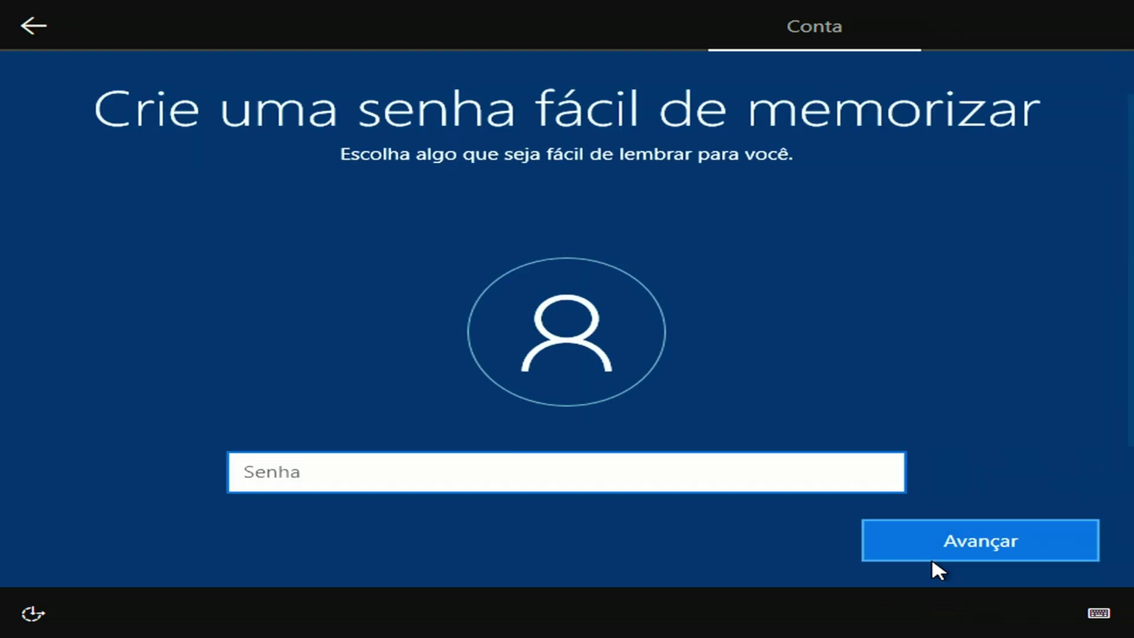
click(932, 559)
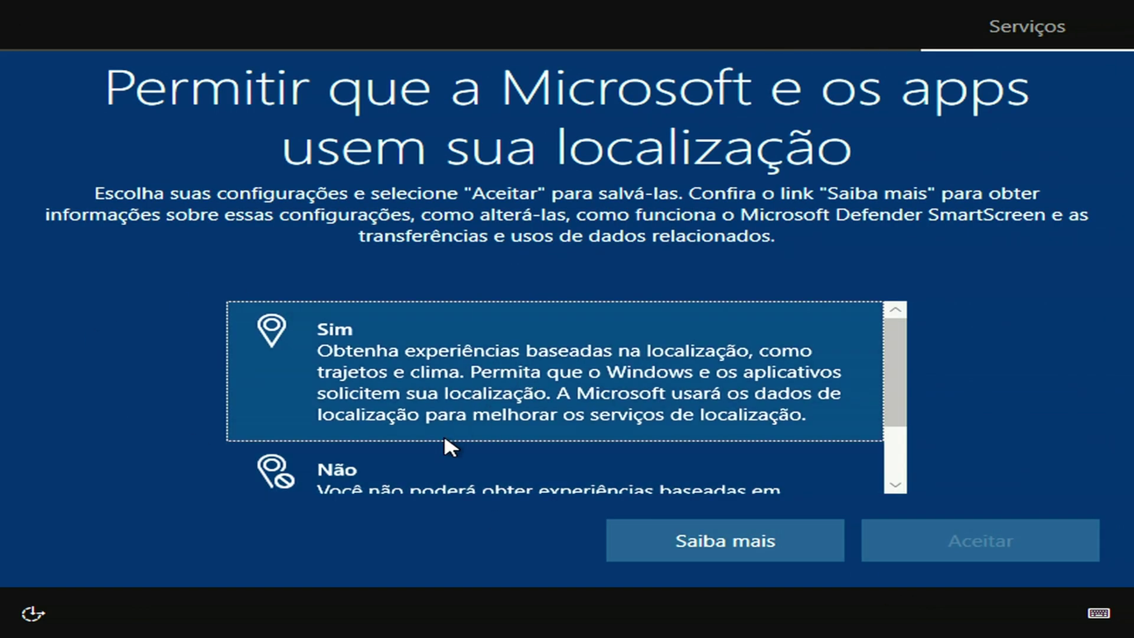
- Decline location access for Microsoft and apps, and decline the Localizar meu dispositivo feature
click(455, 473)
click(1073, 536)
click(431, 466)
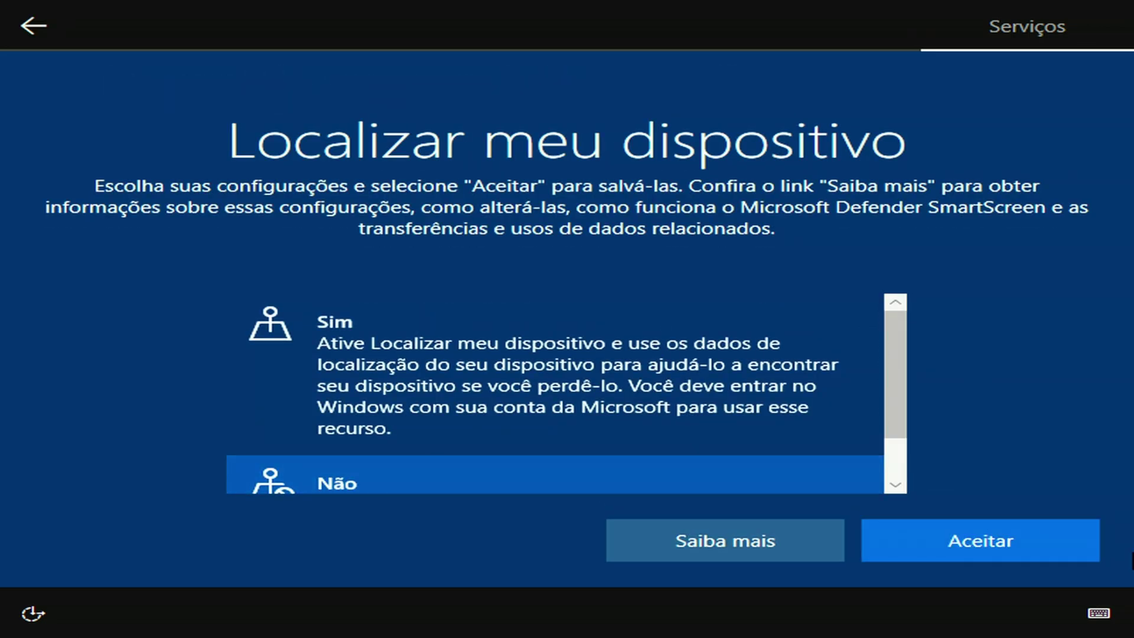
click(388, 460)
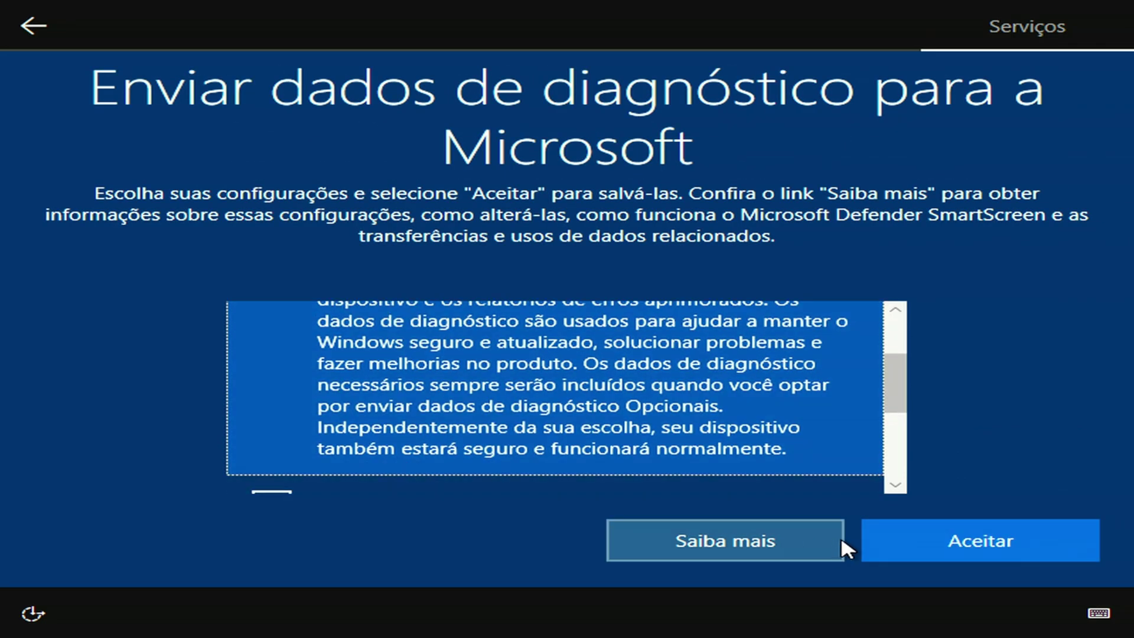
- Accept the diagnostic data page, complete the privacy pages after it, and refuse apps the use of the advertising ID
click(1058, 556)
click(628, 481)
click(1026, 552)
click(532, 432)
click(1026, 552)
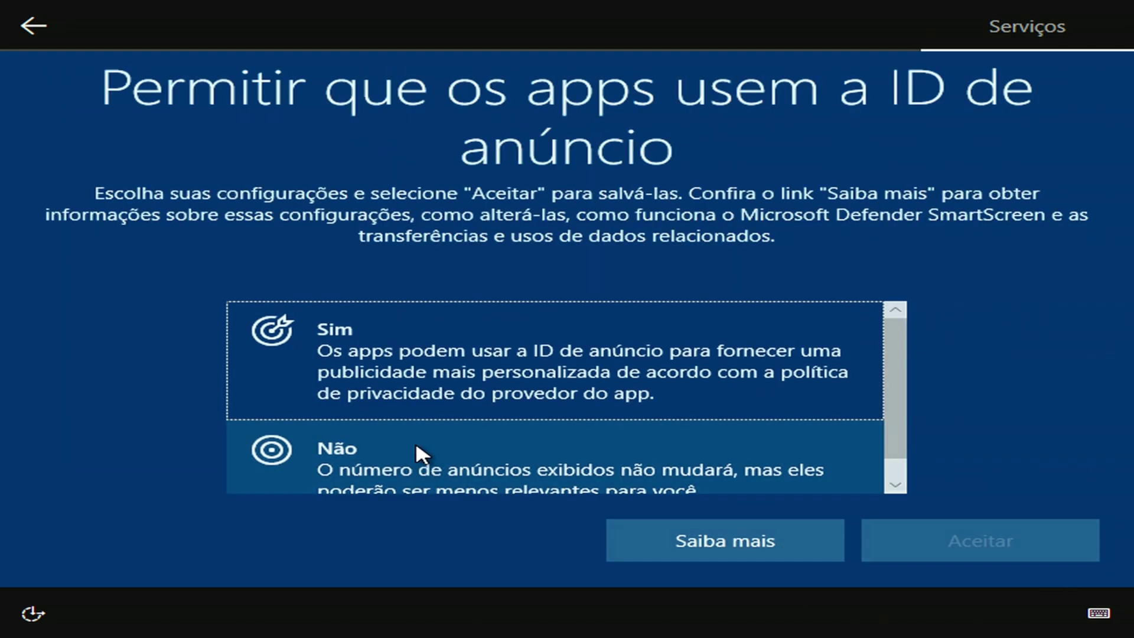
click(416, 456)
click(992, 531)
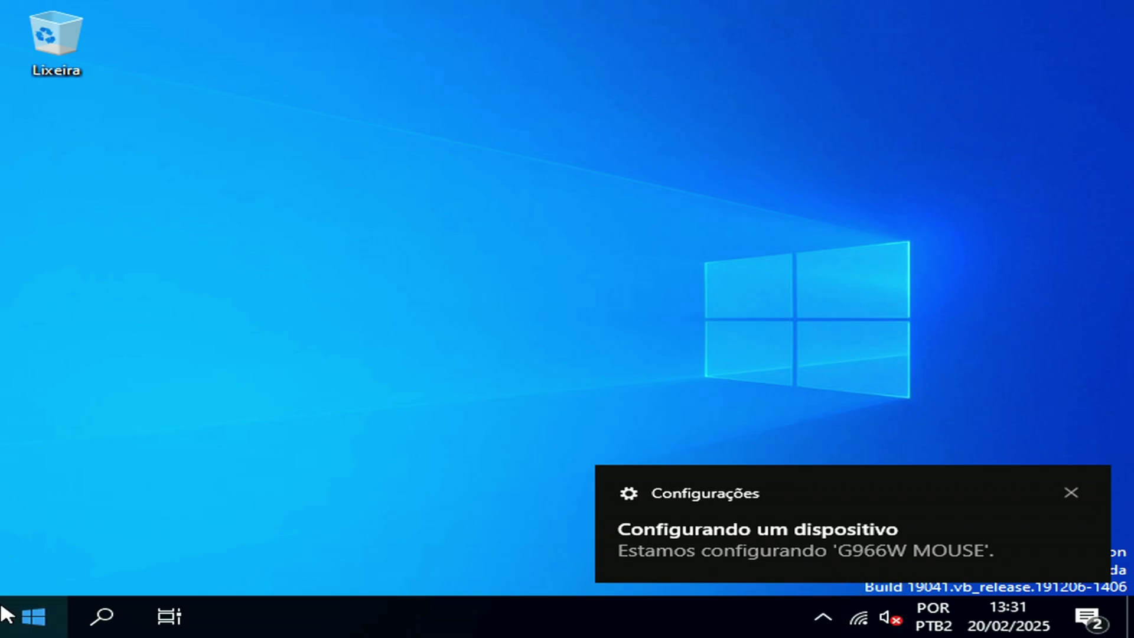
- Open Atualização e Segurança in the Windows settings and check for updates in Windows Update
click(8, 625)
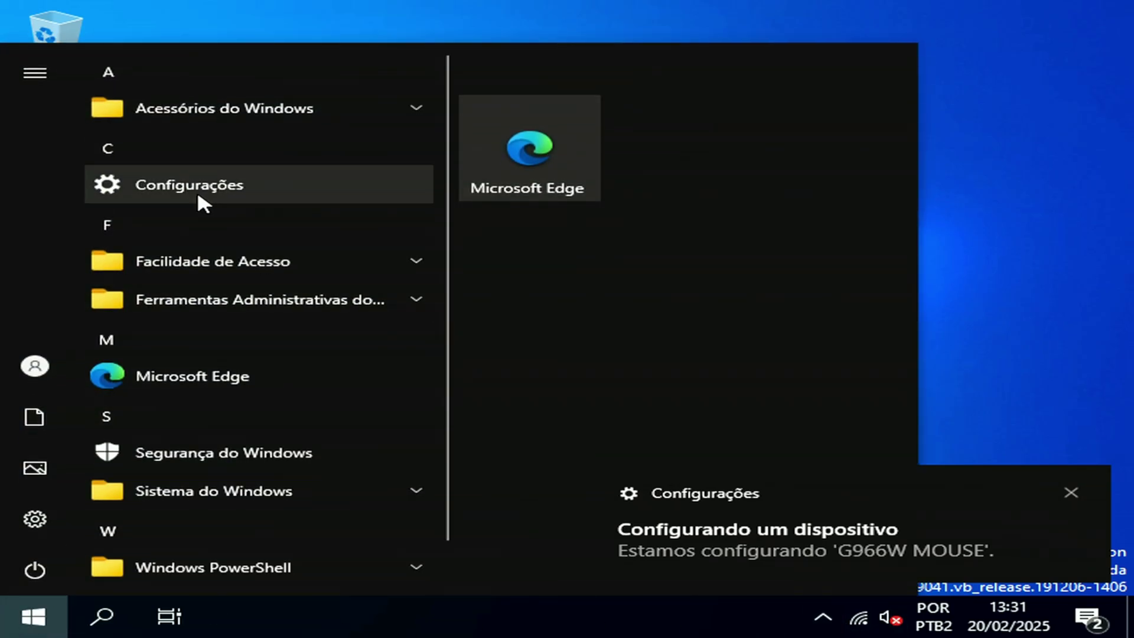
scroll(190, 254, down, 2)
scroll(181, 271, up, 2)
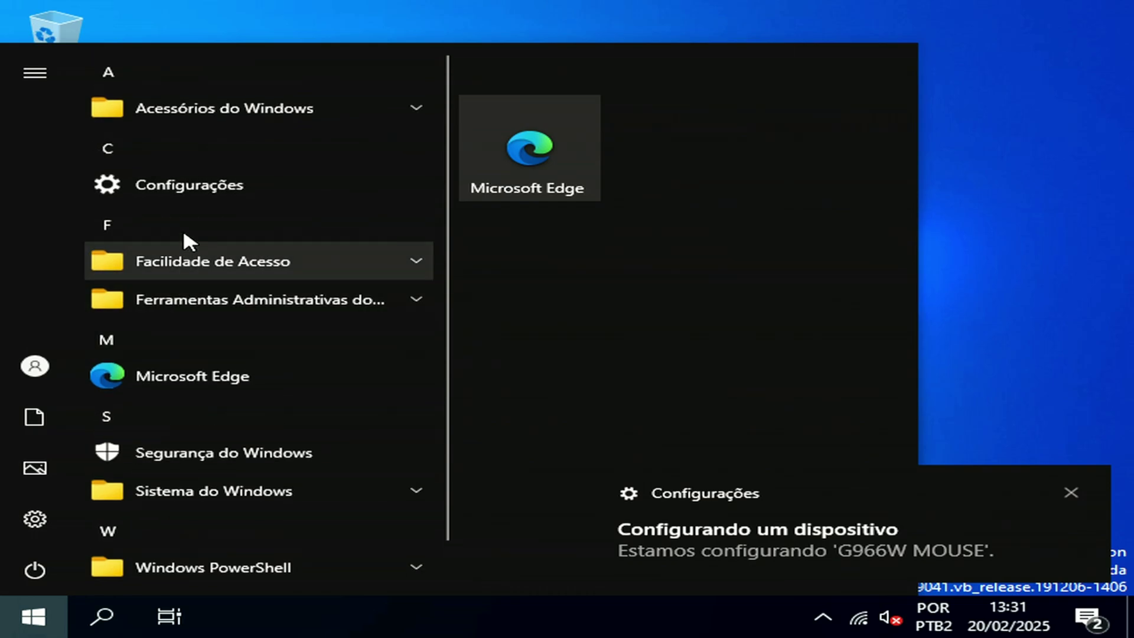
click(172, 186)
click(677, 21)
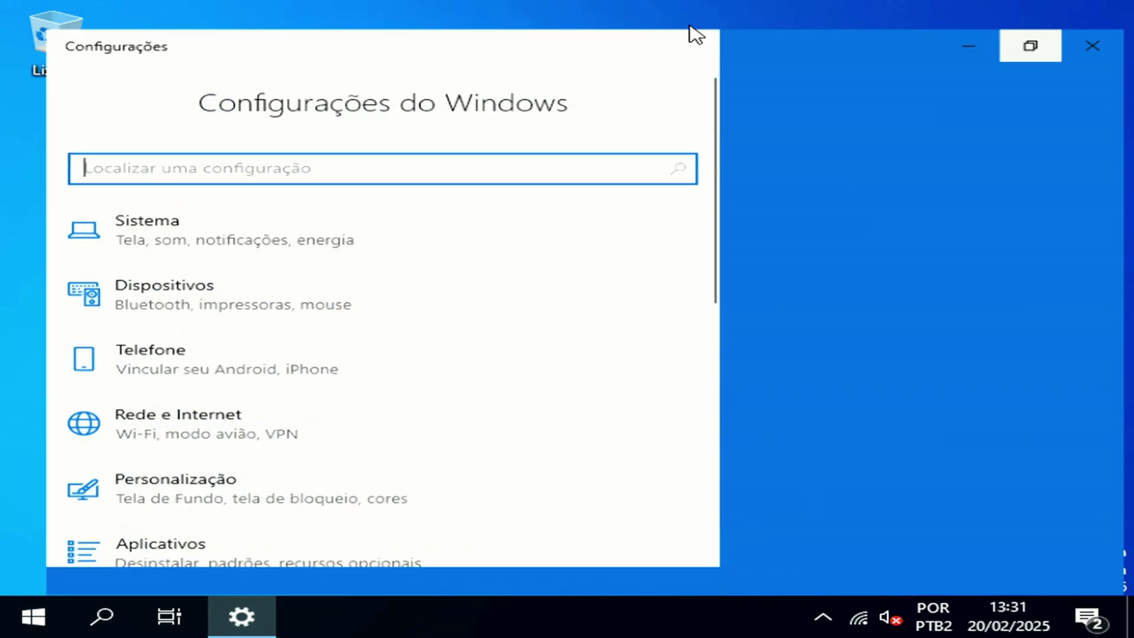
scroll(394, 371, down, 5)
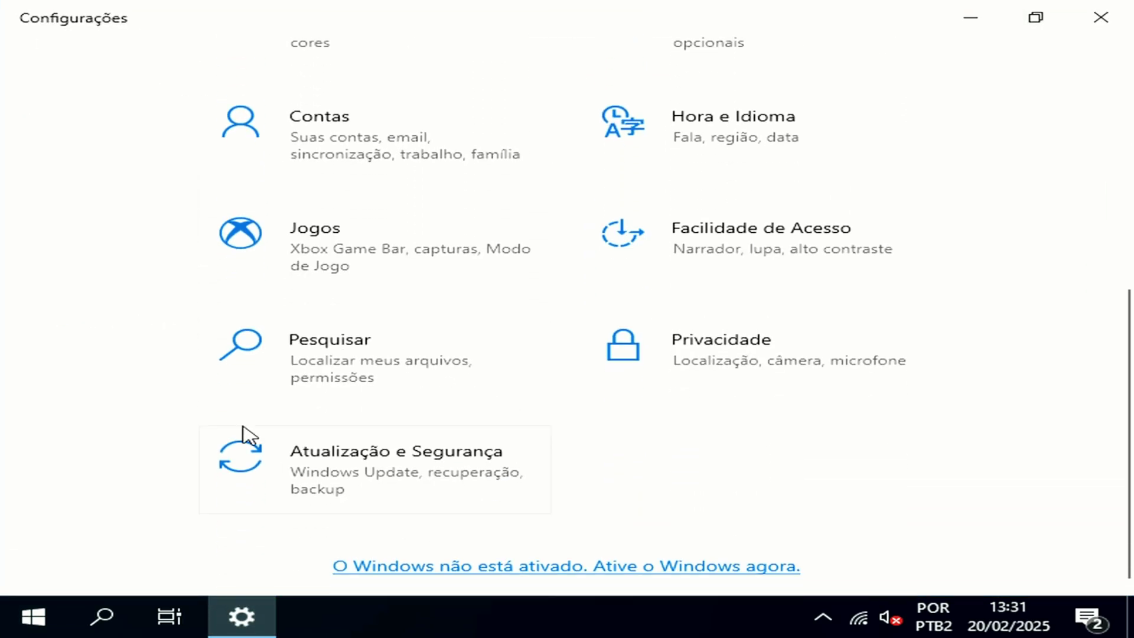
click(324, 486)
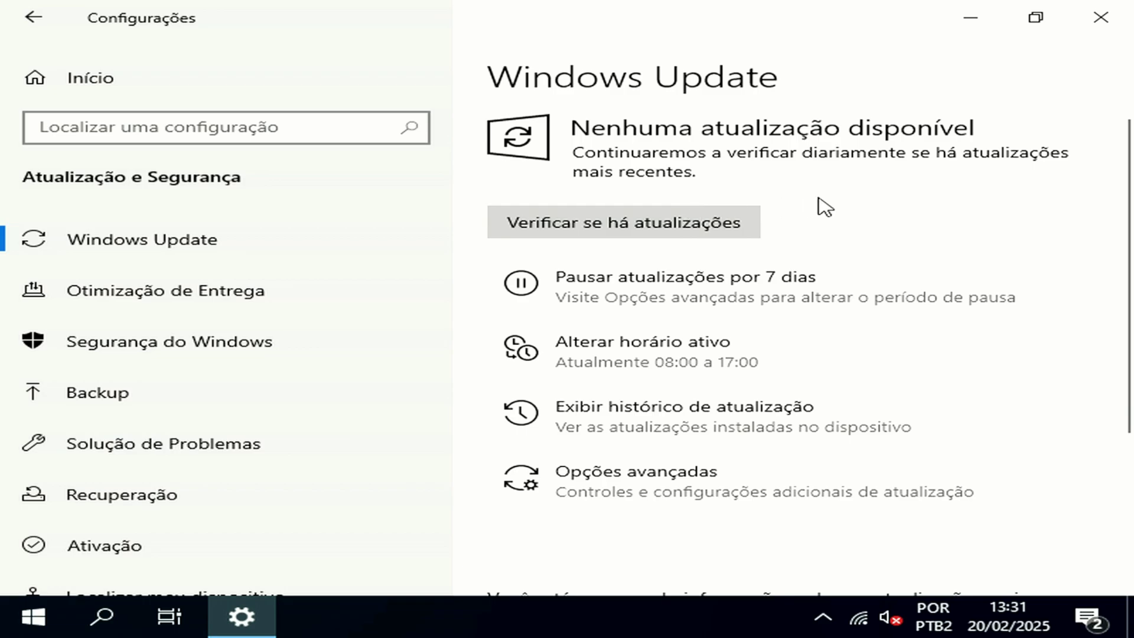
click(674, 232)
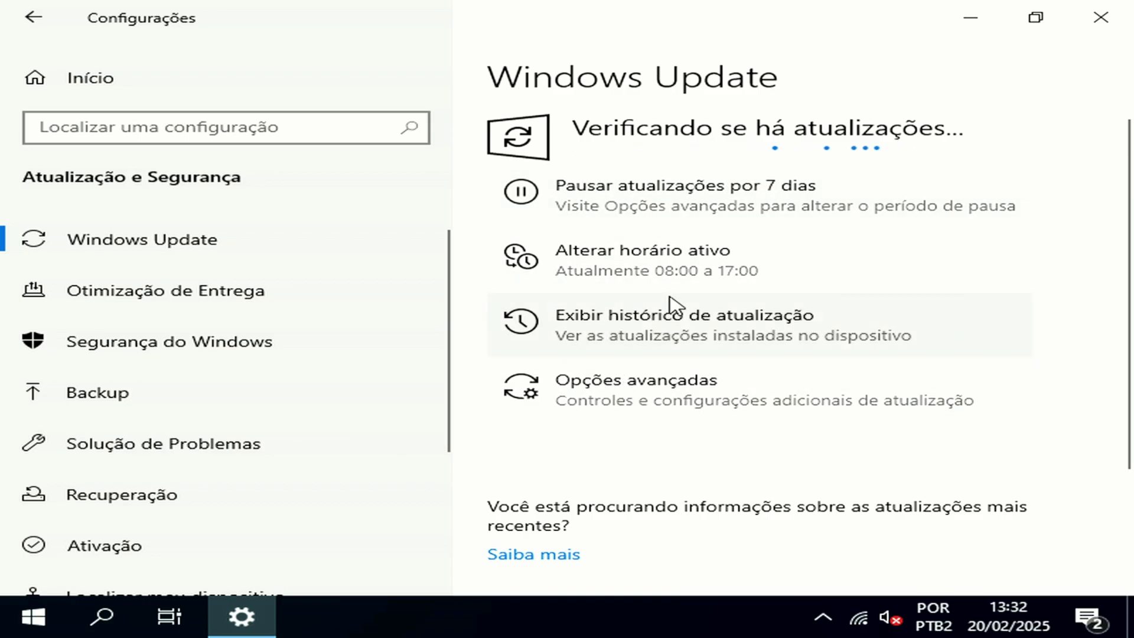
- Look through the list of preinstalled apps in the Start menu
click(33, 617)
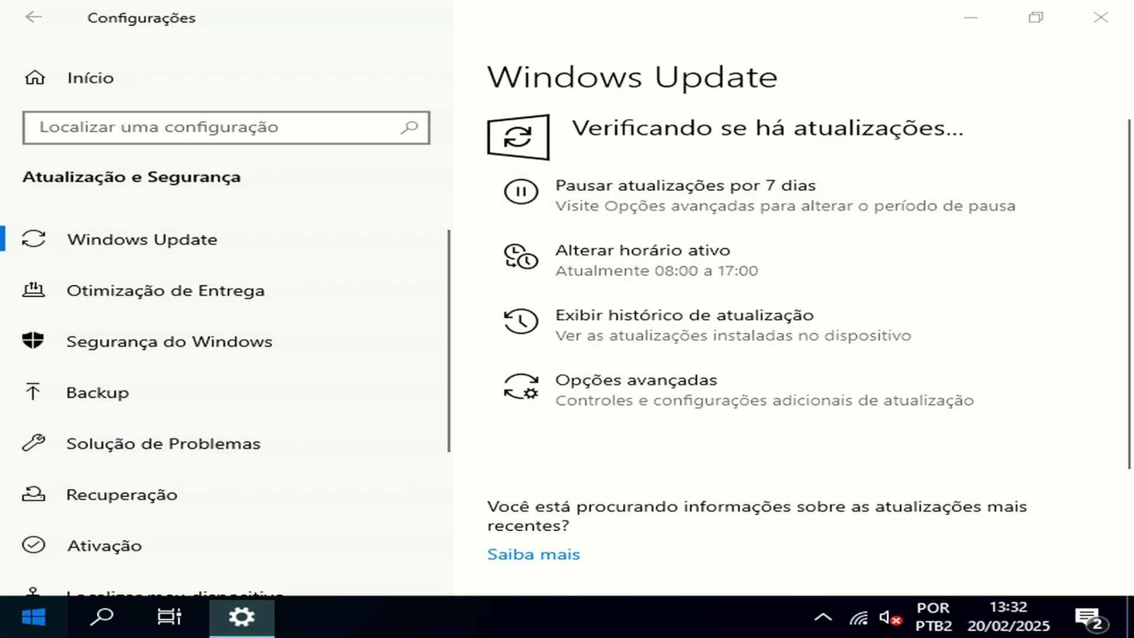
scroll(178, 413, down, 1)
scroll(295, 334, up, 1)
scroll(177, 310, down, 1)
scroll(204, 331, up, 1)
scroll(236, 331, down, 1)
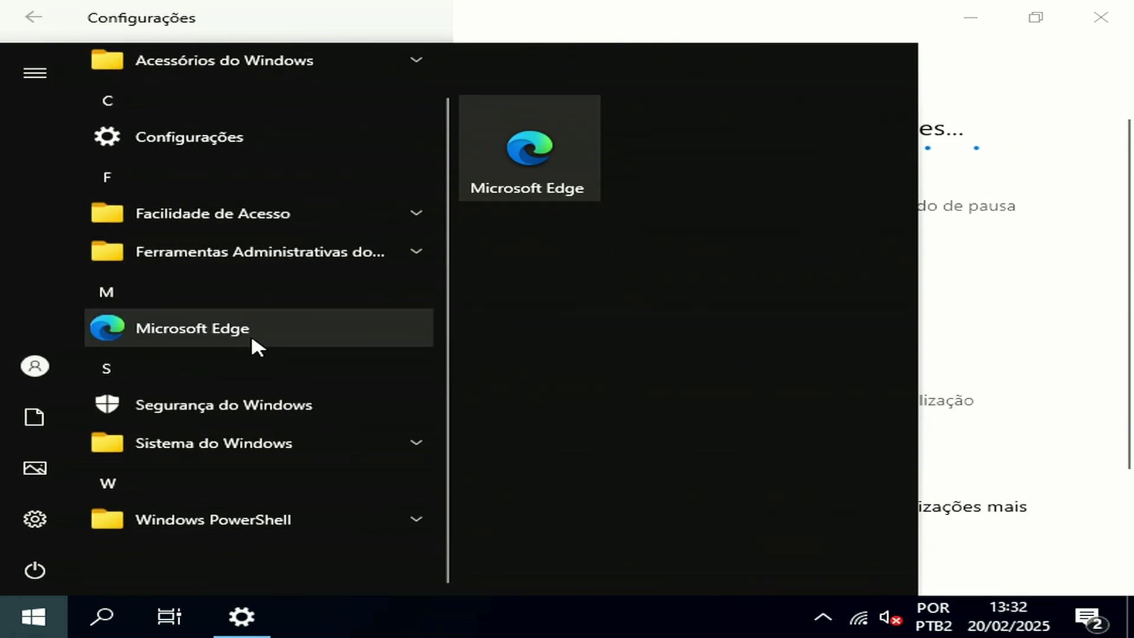
scroll(243, 398, up, 1)
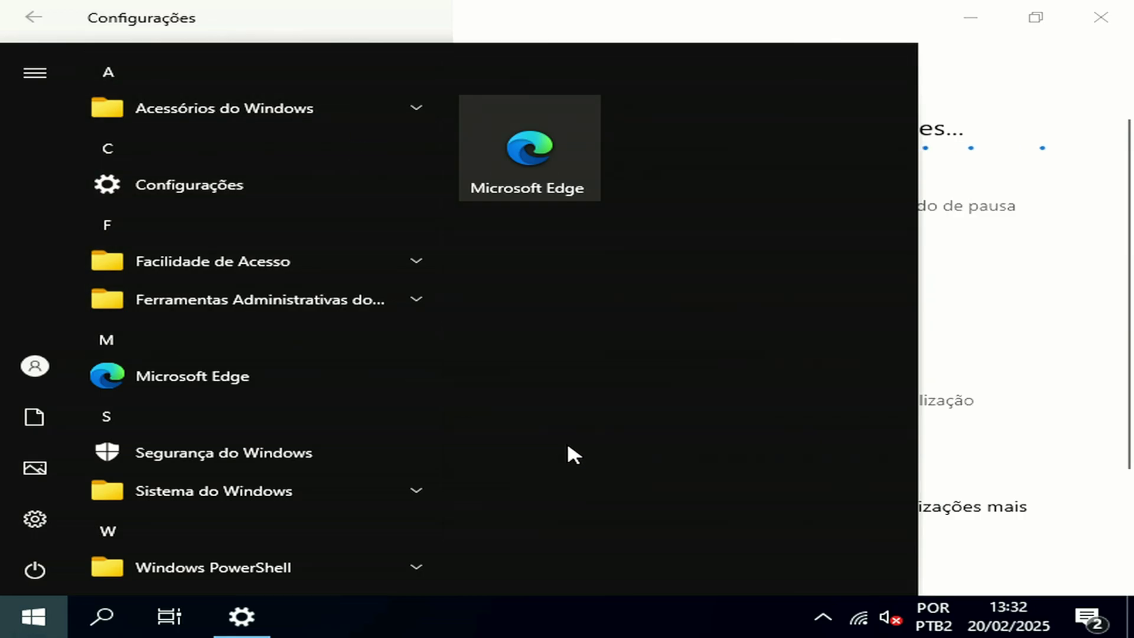
- Open Task Manager in its detailed view and display the CPU performance data
right_click(513, 628)
click(594, 514)
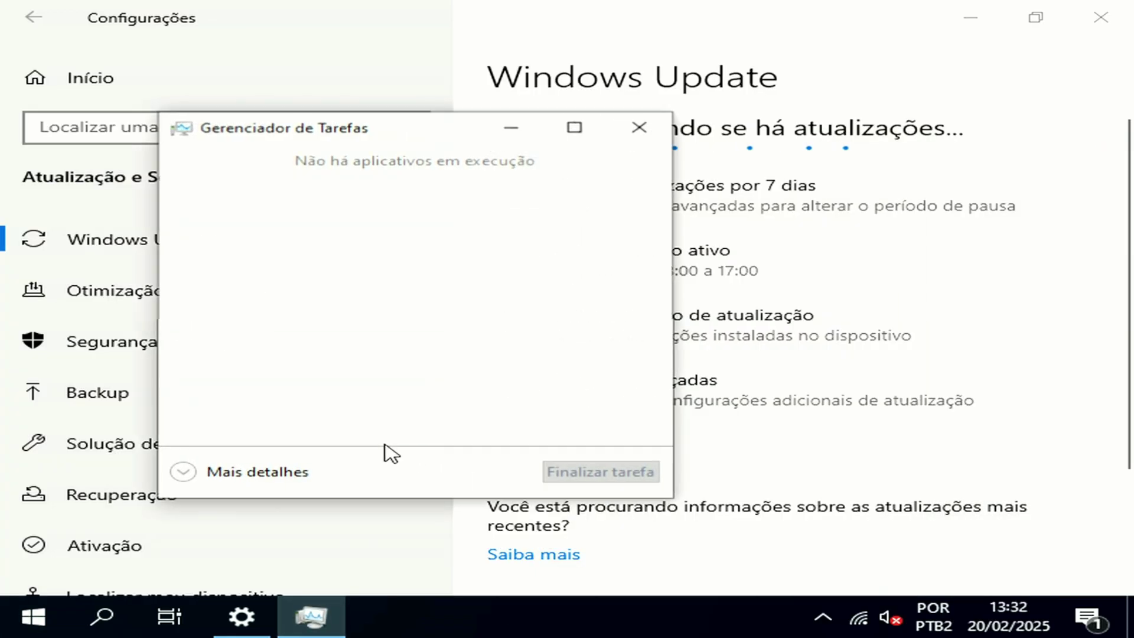
click(218, 467)
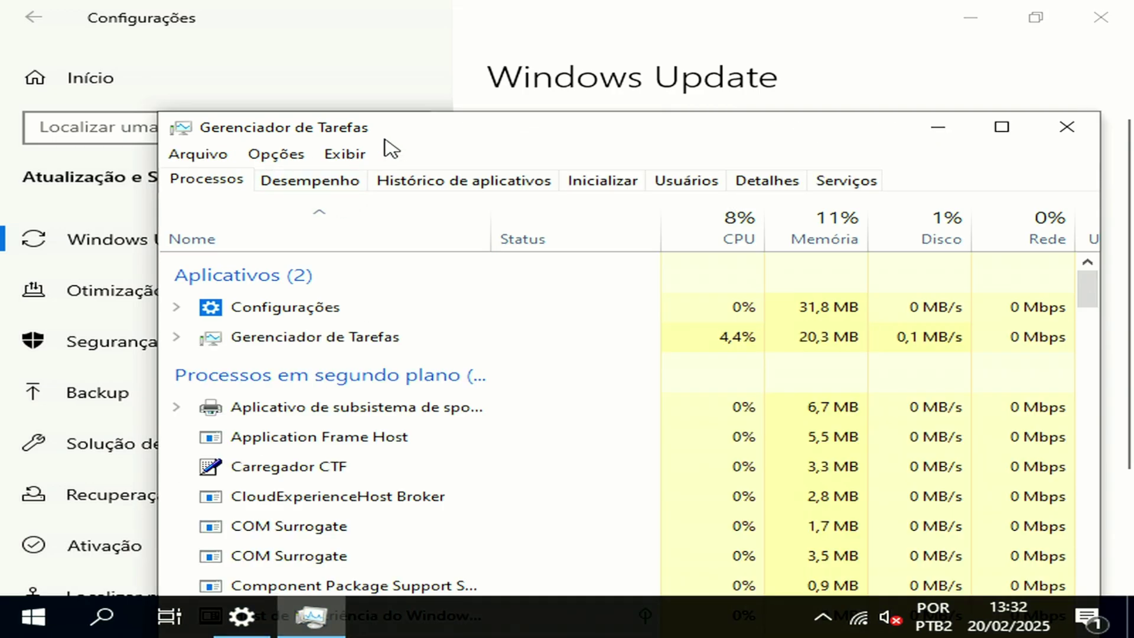
drag(400, 127, 349, 59)
click(294, 115)
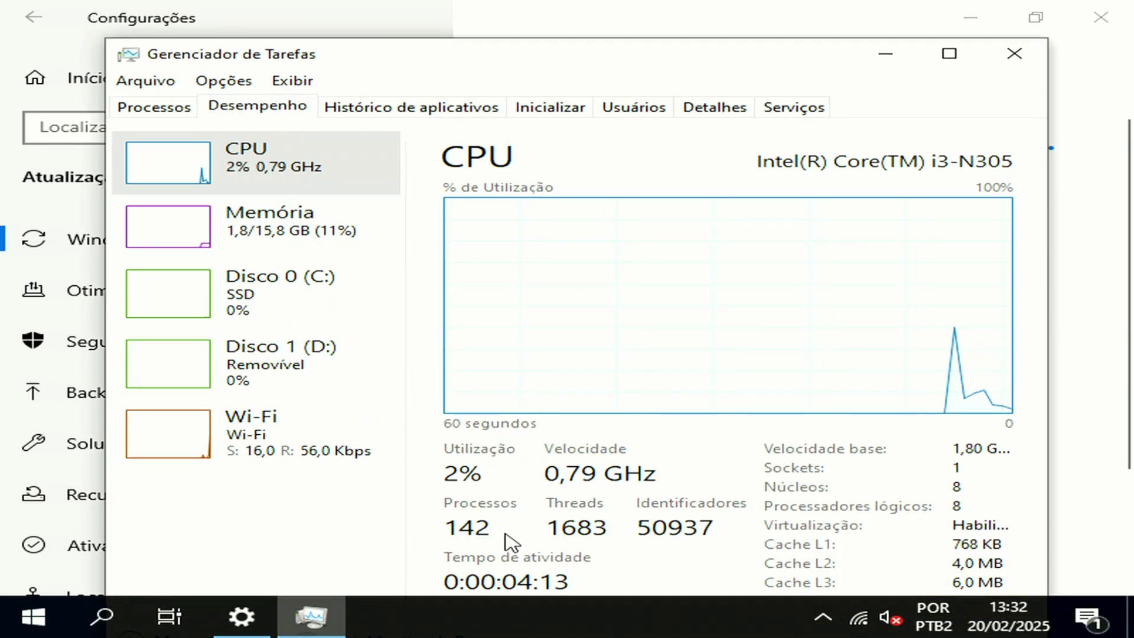
- Examine the memory, CPU and Disco 0 (C:) performance graphs, and close Task Manager
click(272, 228)
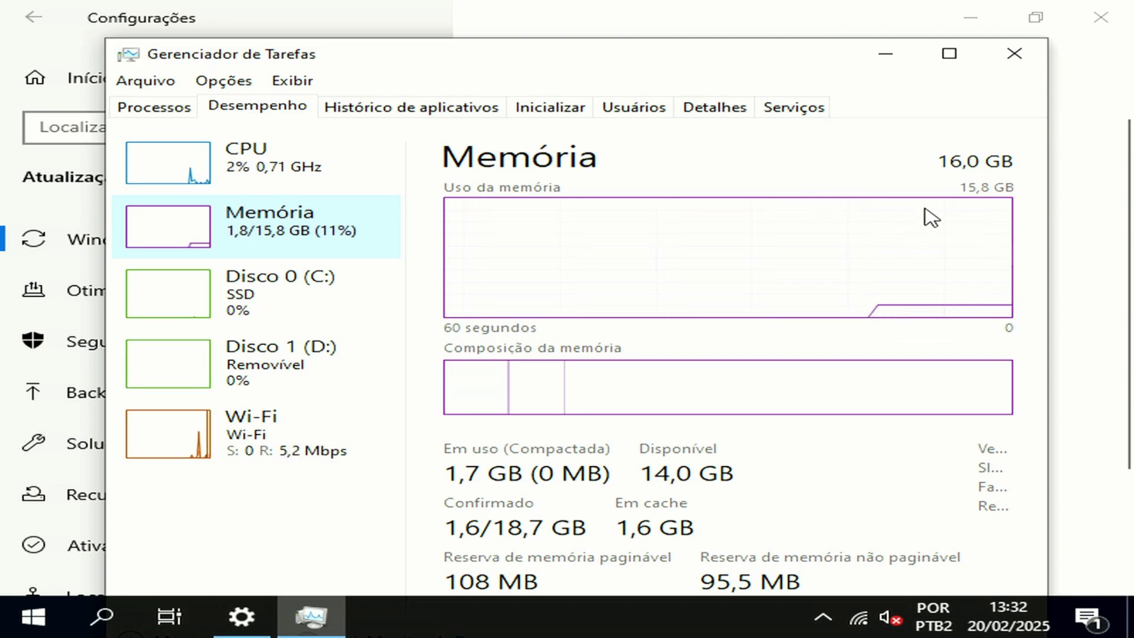
click(960, 174)
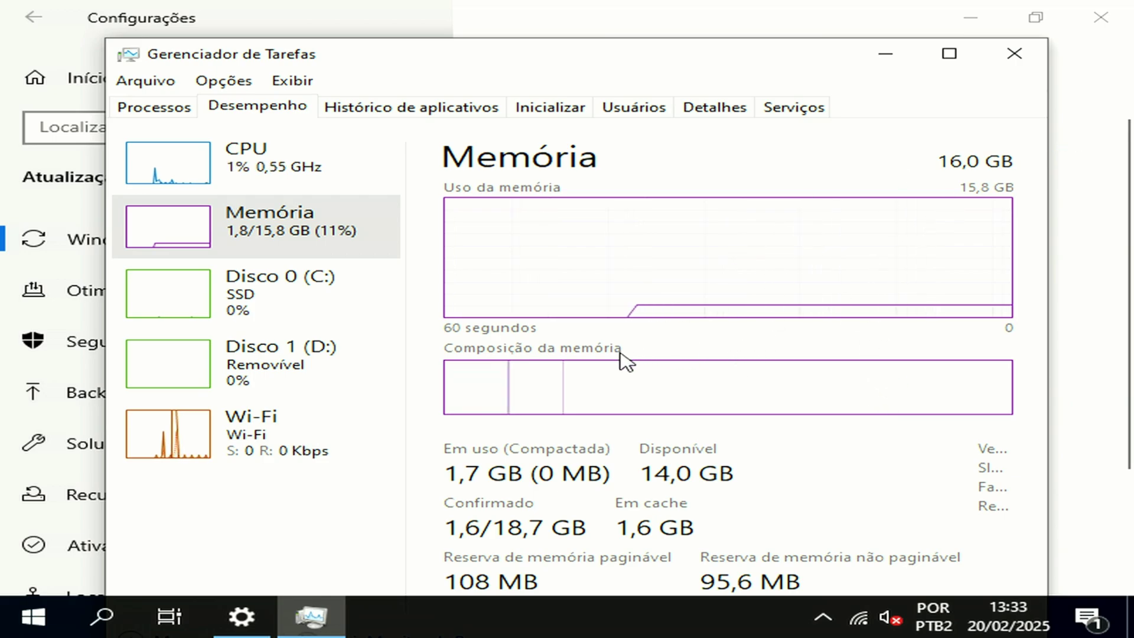
click(233, 164)
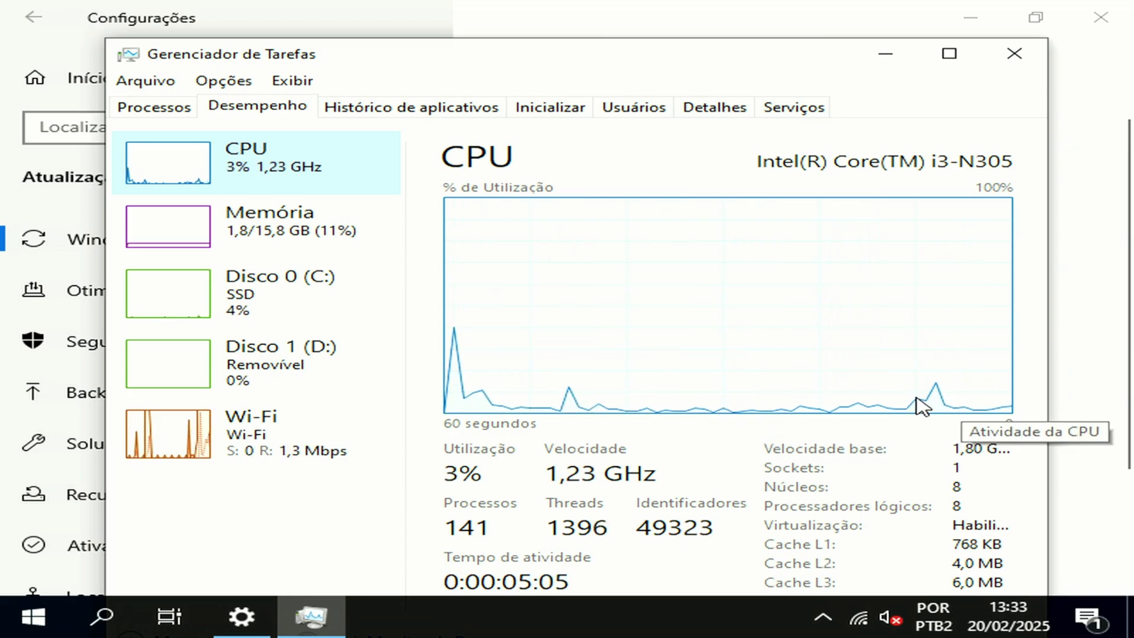
mouse_move(757, 61)
mouse_down()
mouse_move(871, 525)
mouse_move(750, 288)
mouse_move(735, 95)
mouse_move(767, 50)
mouse_up()
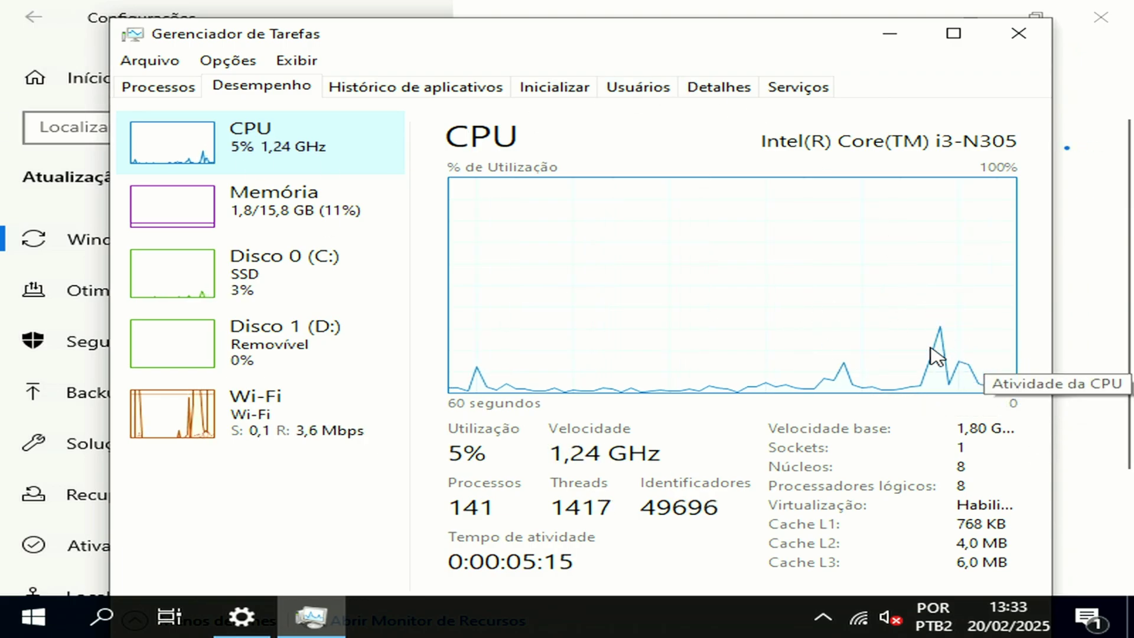
click(319, 278)
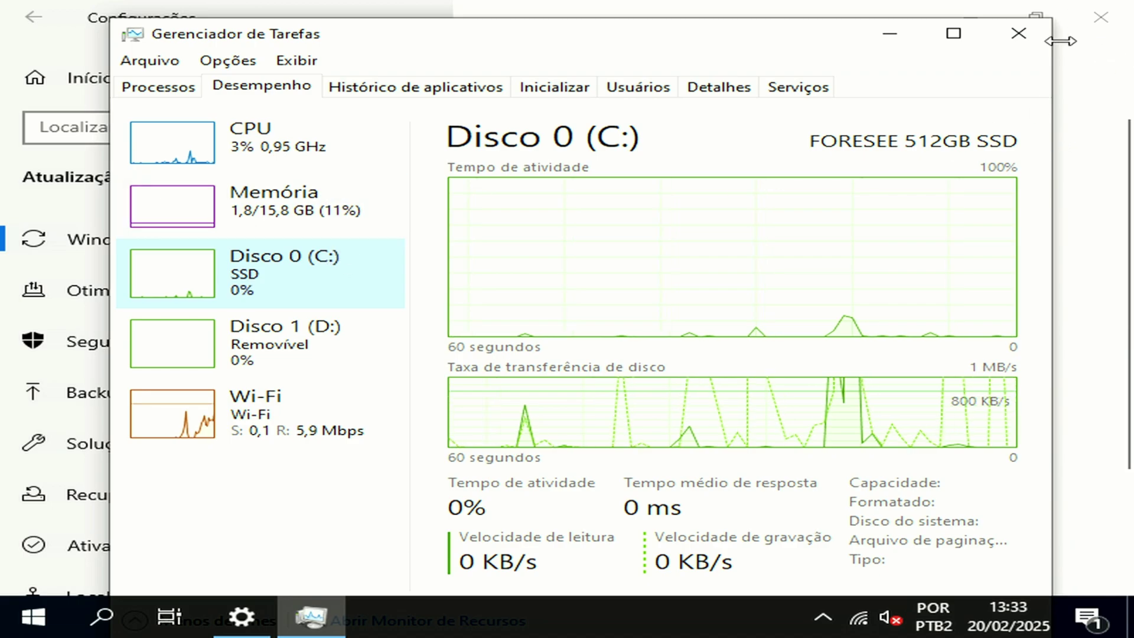
click(1017, 33)
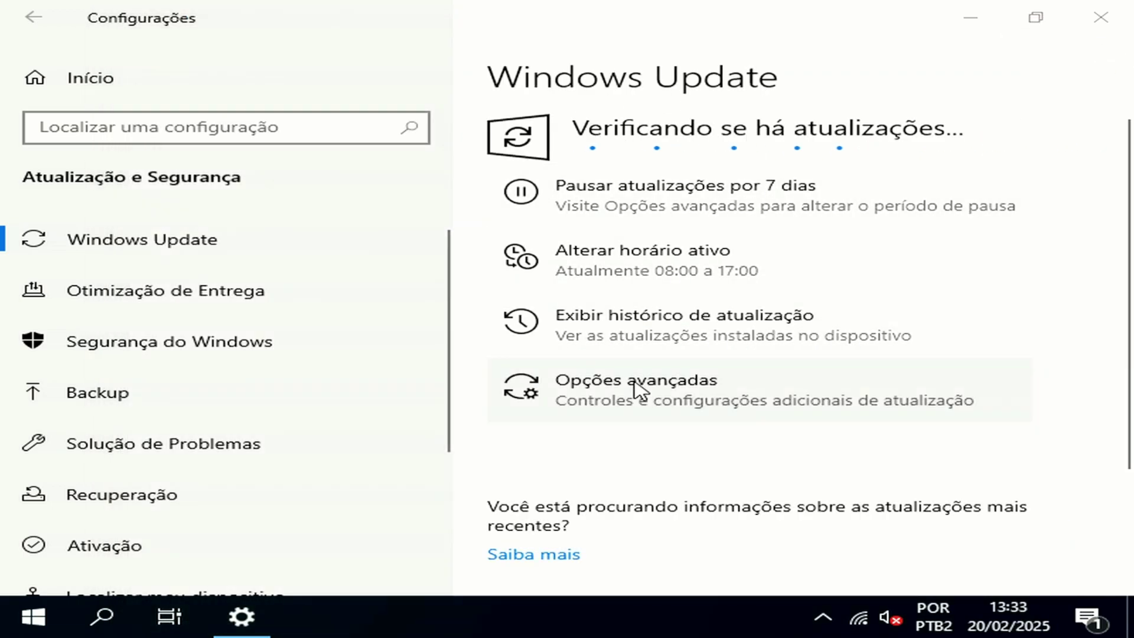
- Run winver to check the installed Windows edition and version, and close the information window
key(super)
text(w)
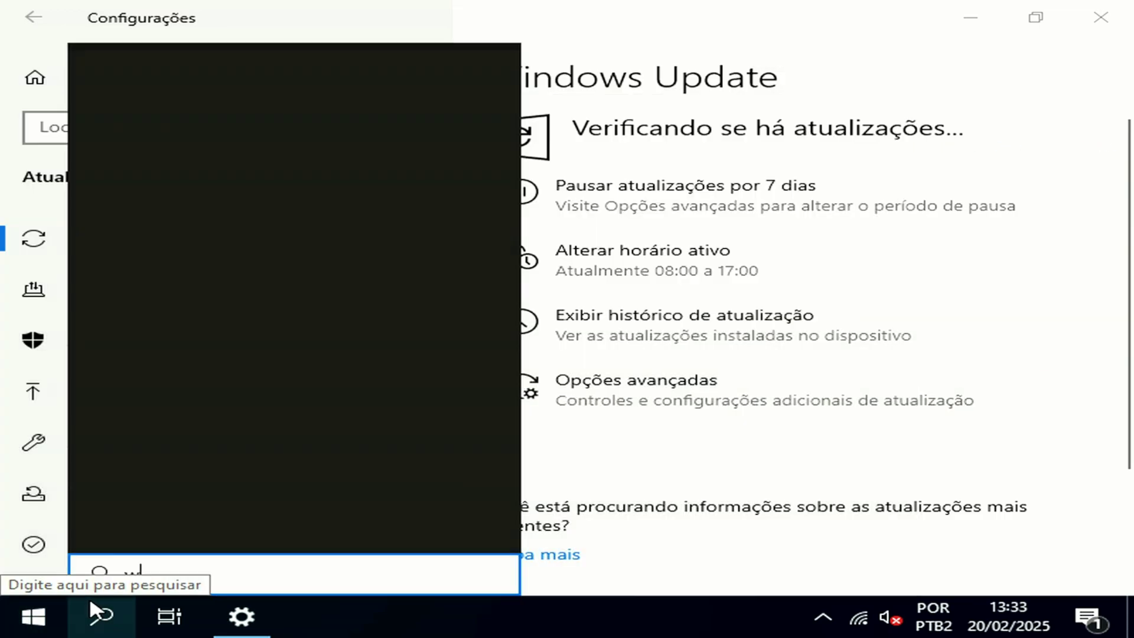
text(inver)
key(Return)
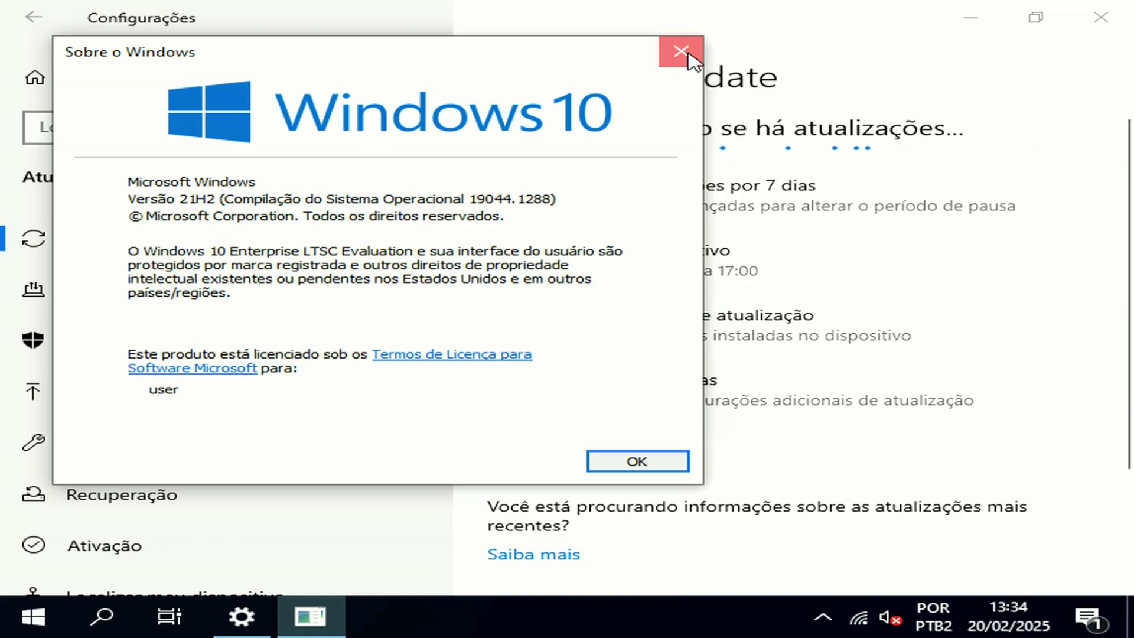
click(683, 53)
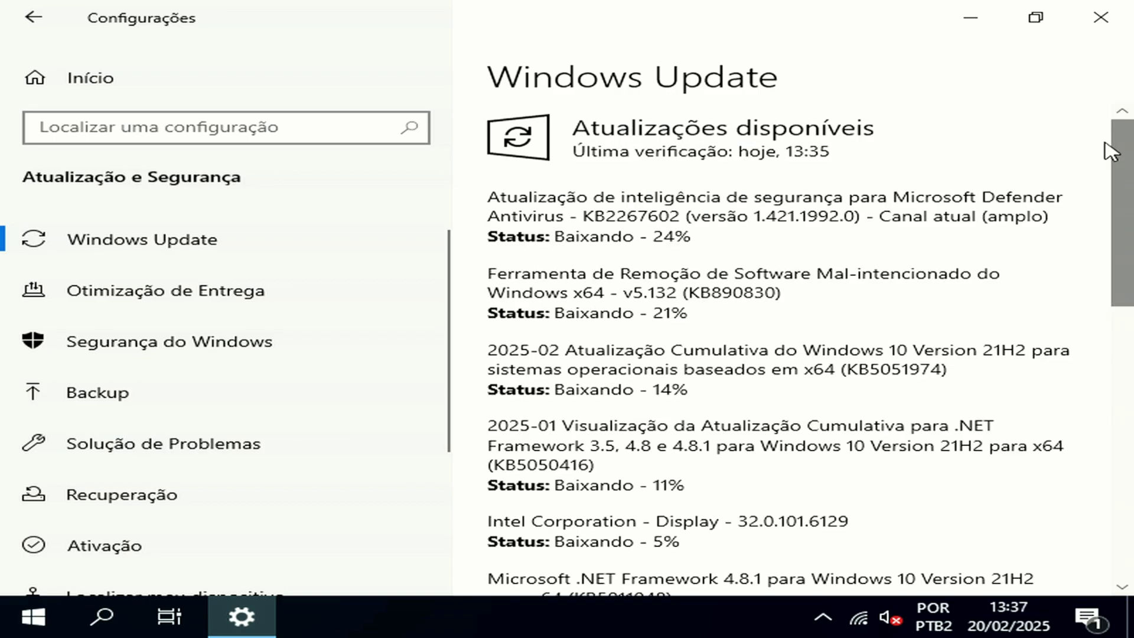
- Review the available updates and their download status in Windows Update
scroll(704, 435, down, 5)
drag(657, 255, 762, 254)
click(807, 317)
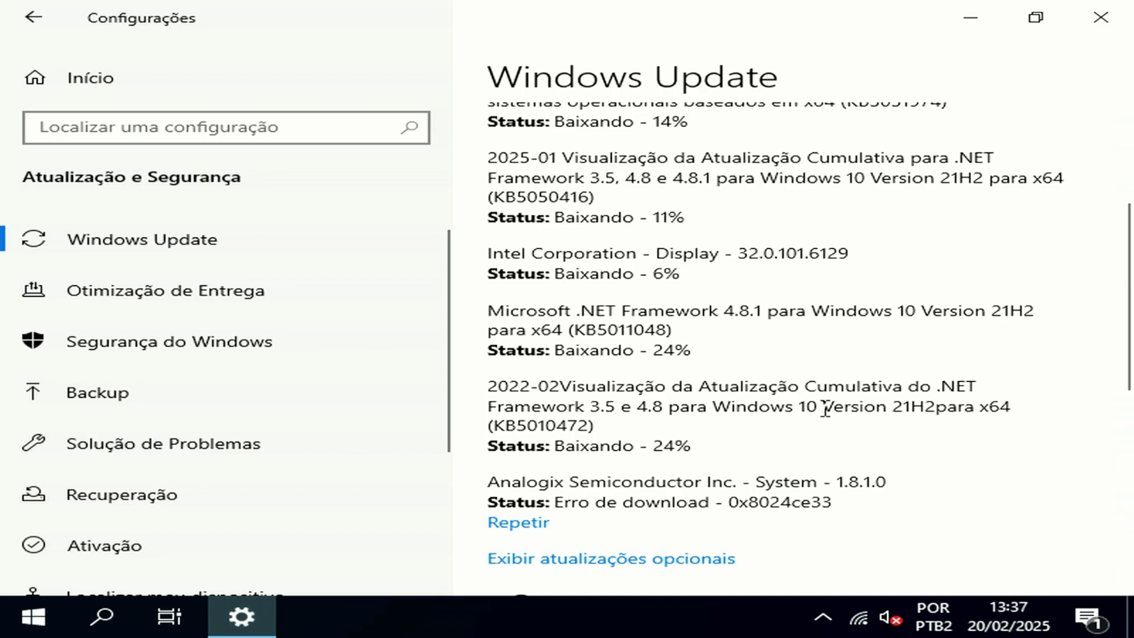
scroll(801, 321, up, 5)
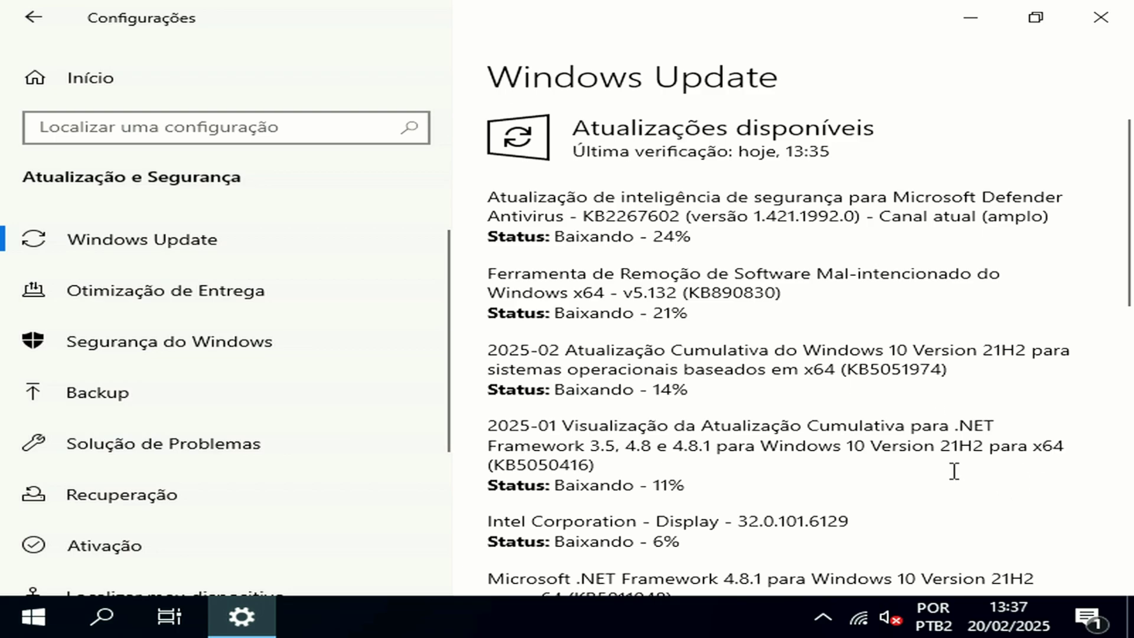
- Shrink the Settings window to view the desktop's edition watermark, maximize it again, and recheck the update progress
click(1048, 24)
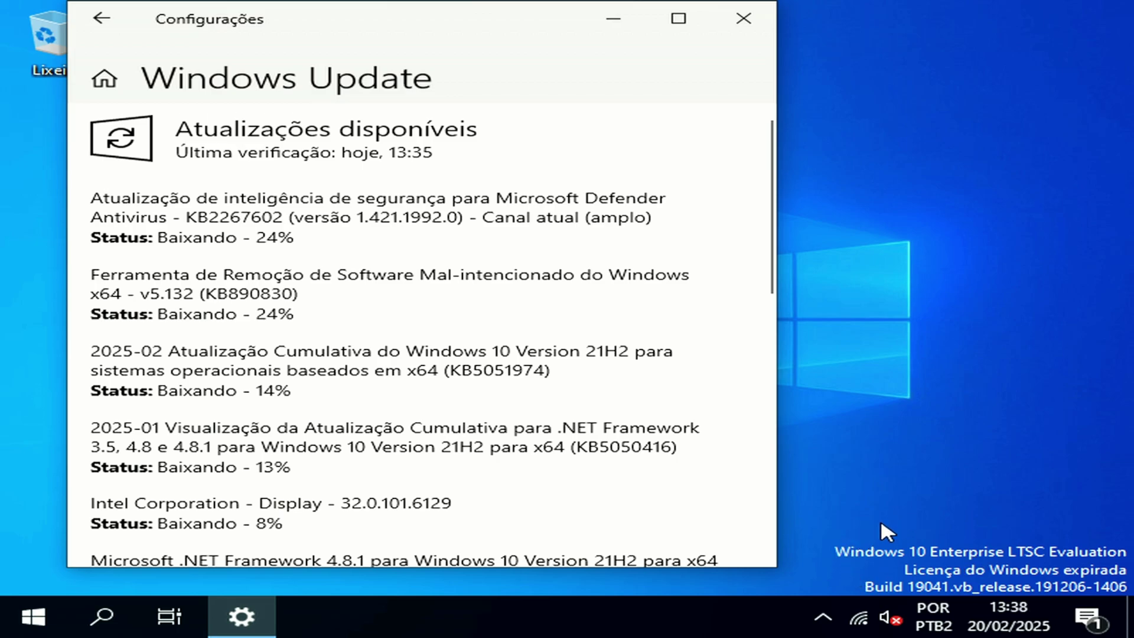
click(13, 620)
key(Escape)
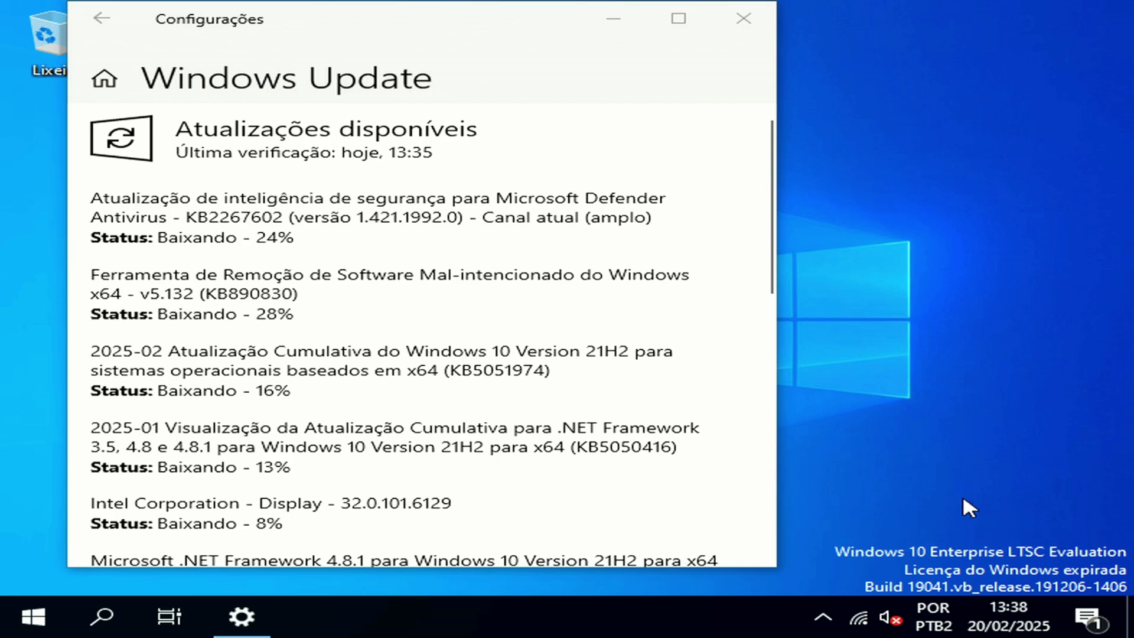
click(679, 18)
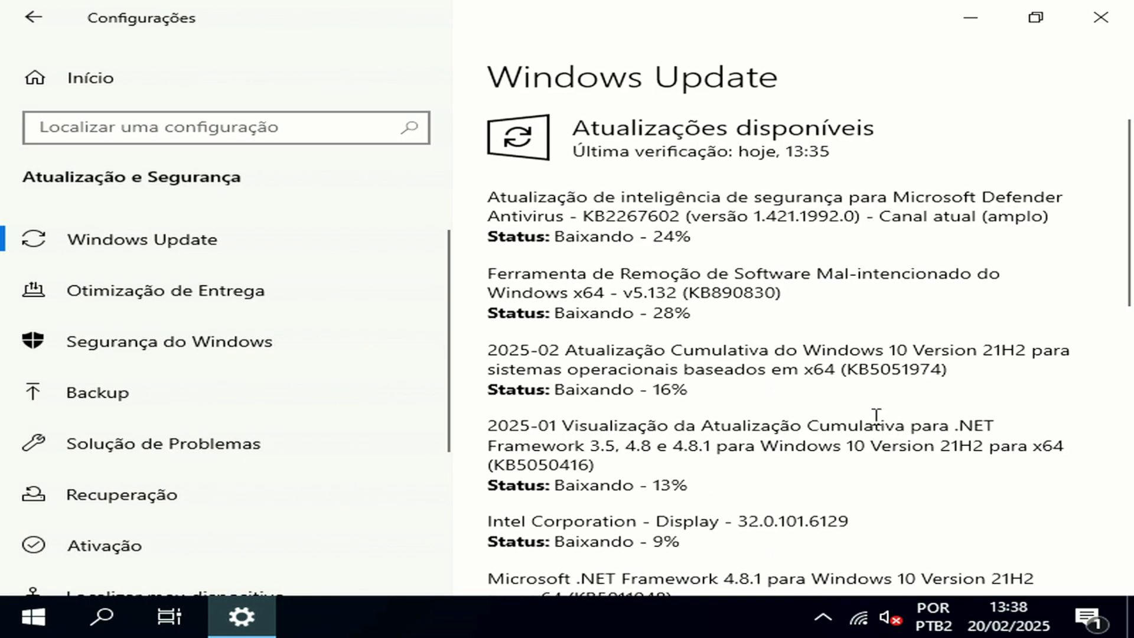
scroll(853, 397, down, 2)
scroll(852, 397, up, 3)
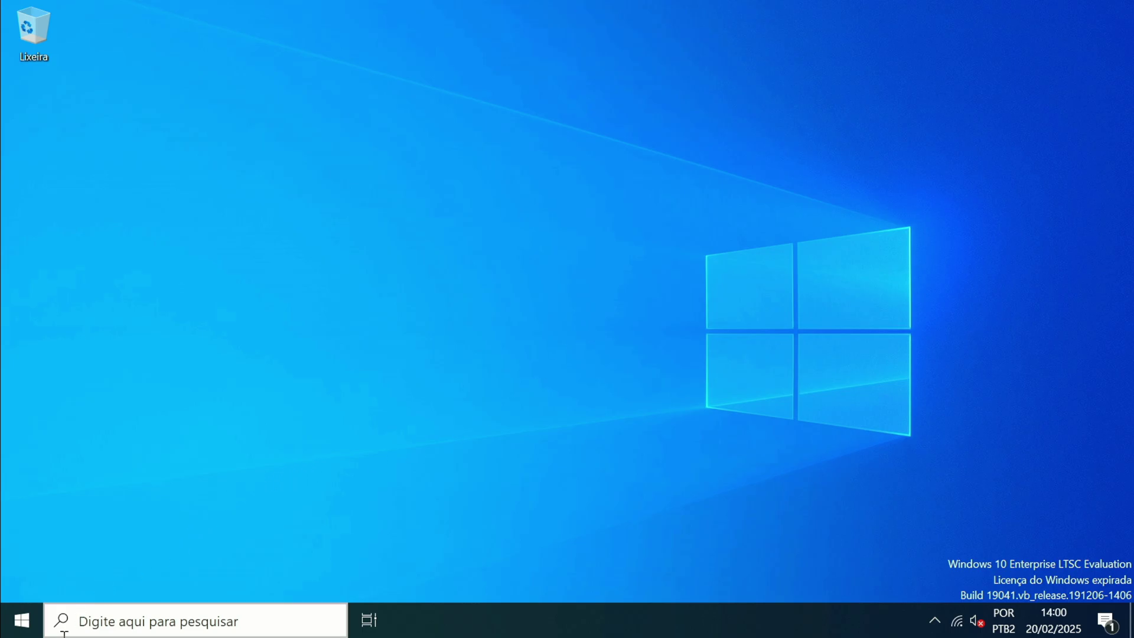
- Open Microsoft Edge, complete its welcome setup, confirm the new tab page layout, and dismiss the setup dialog
click(21, 620)
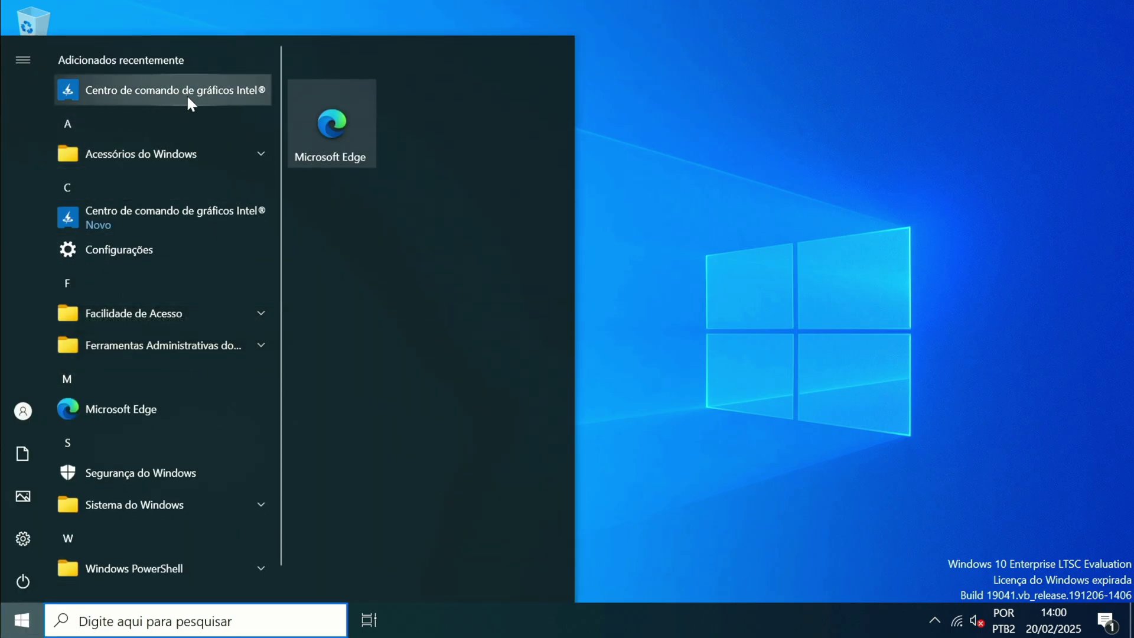
click(331, 133)
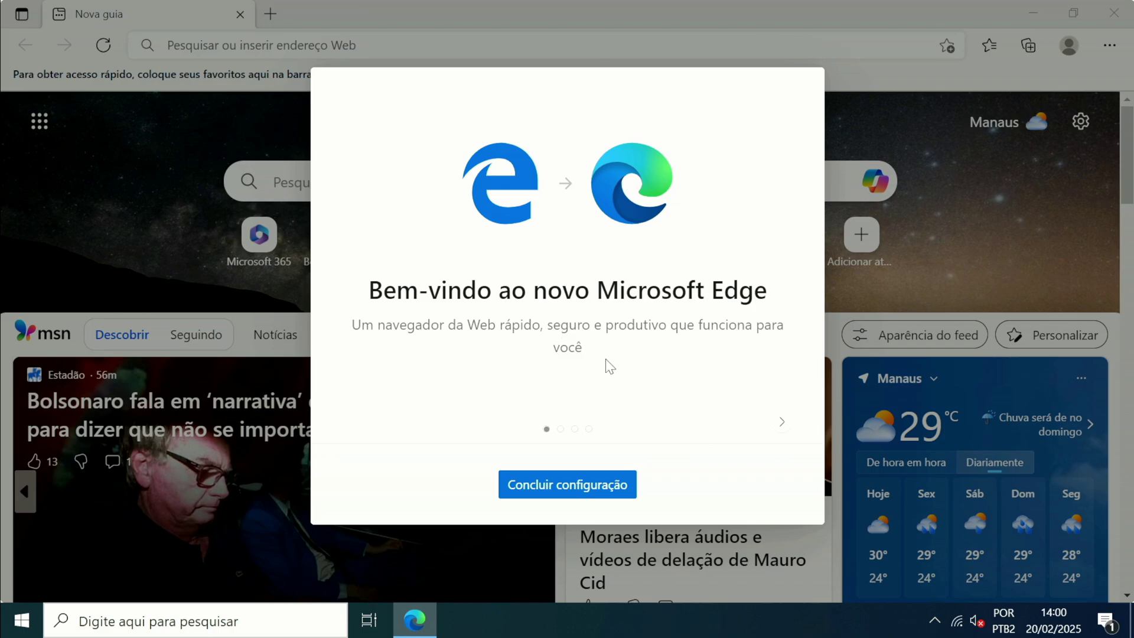
click(583, 484)
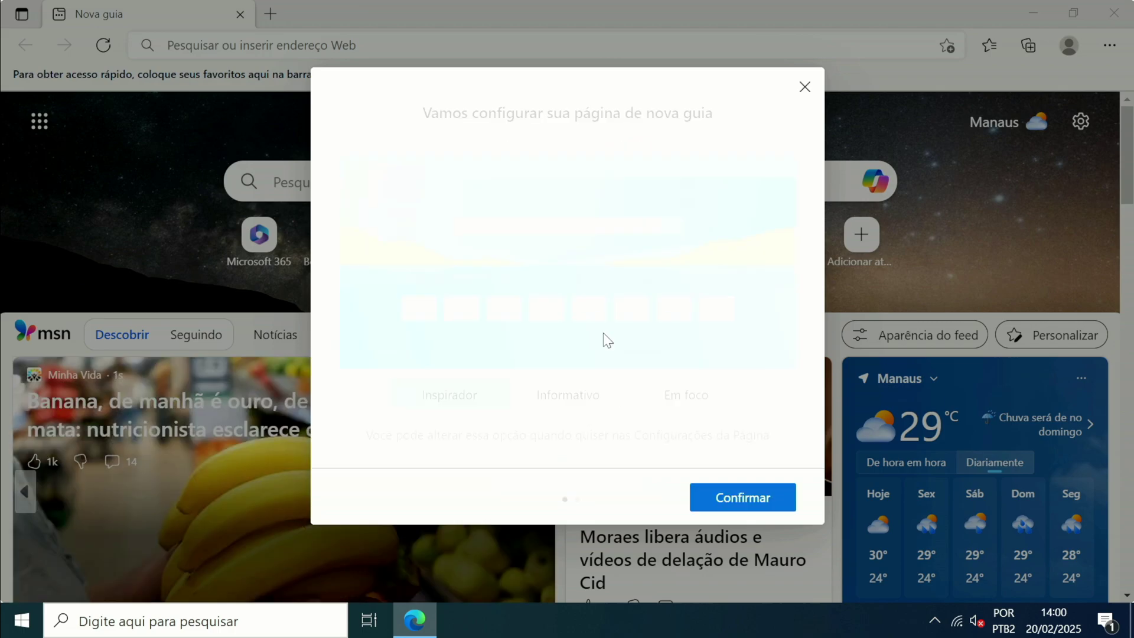
click(746, 497)
click(805, 89)
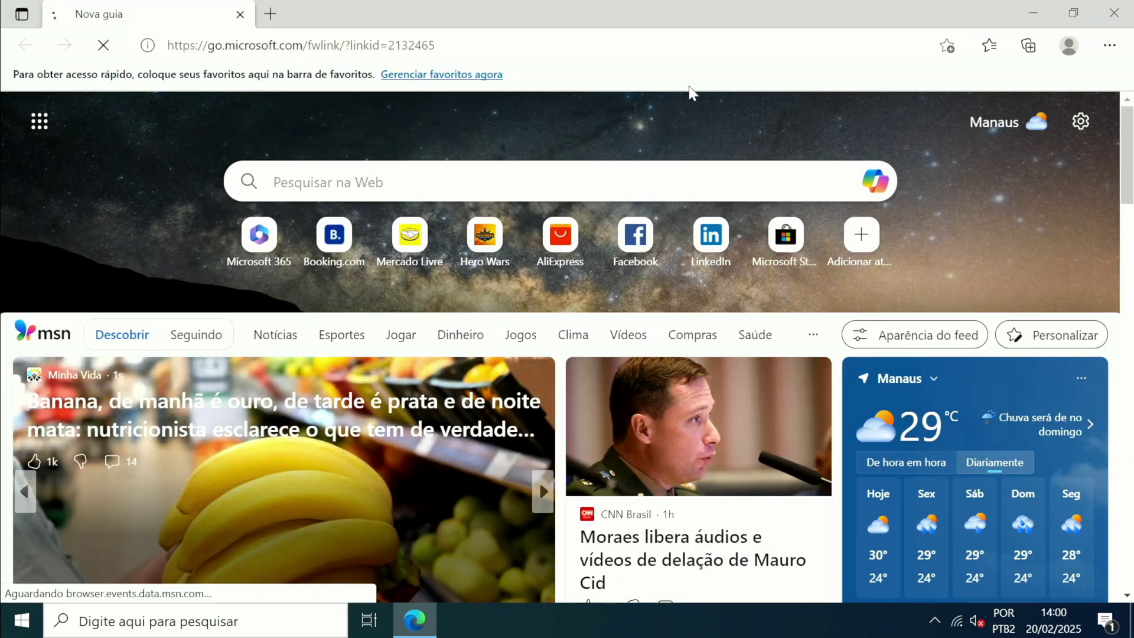
- Search the web for "ninite" from the browser's address bar
click(323, 46)
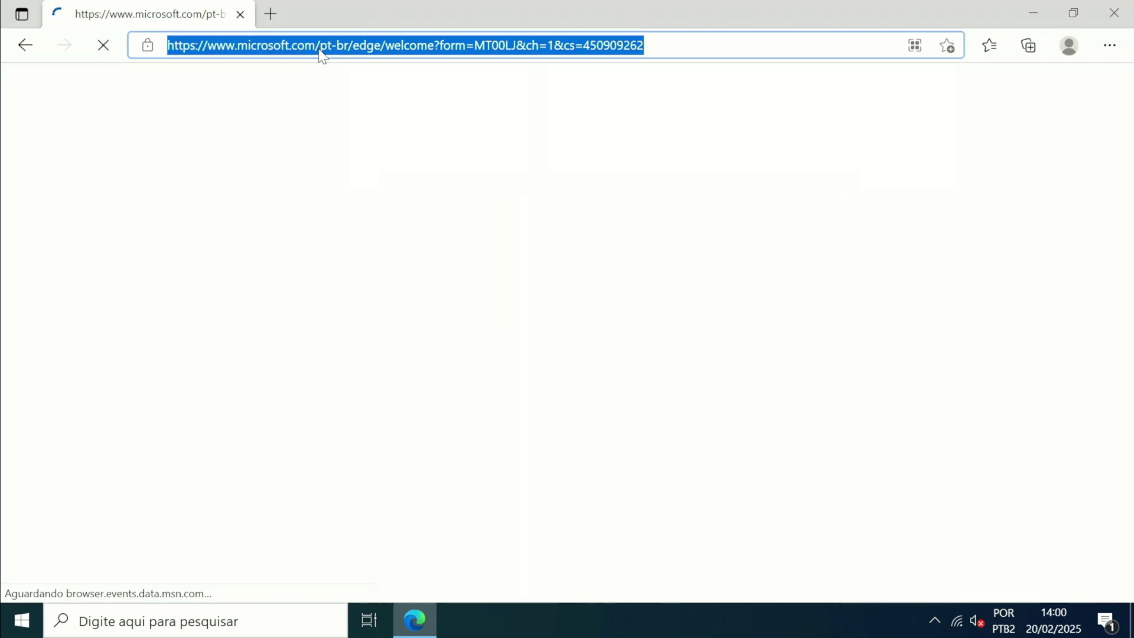
text(m)
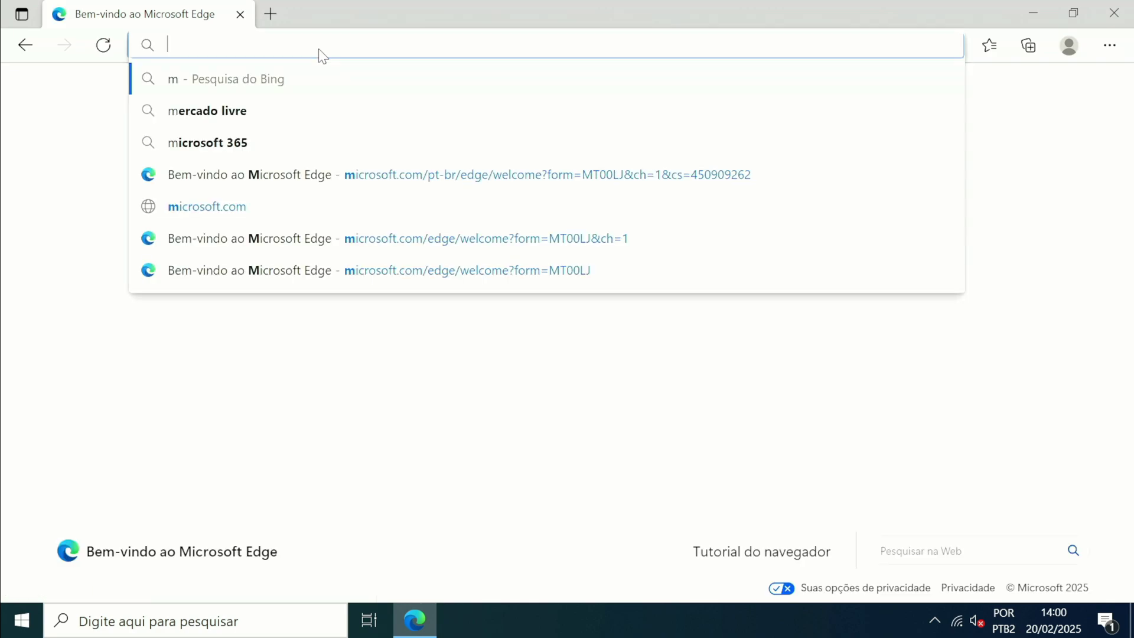
key(BackSpace)
text(ninite)
key(Return)
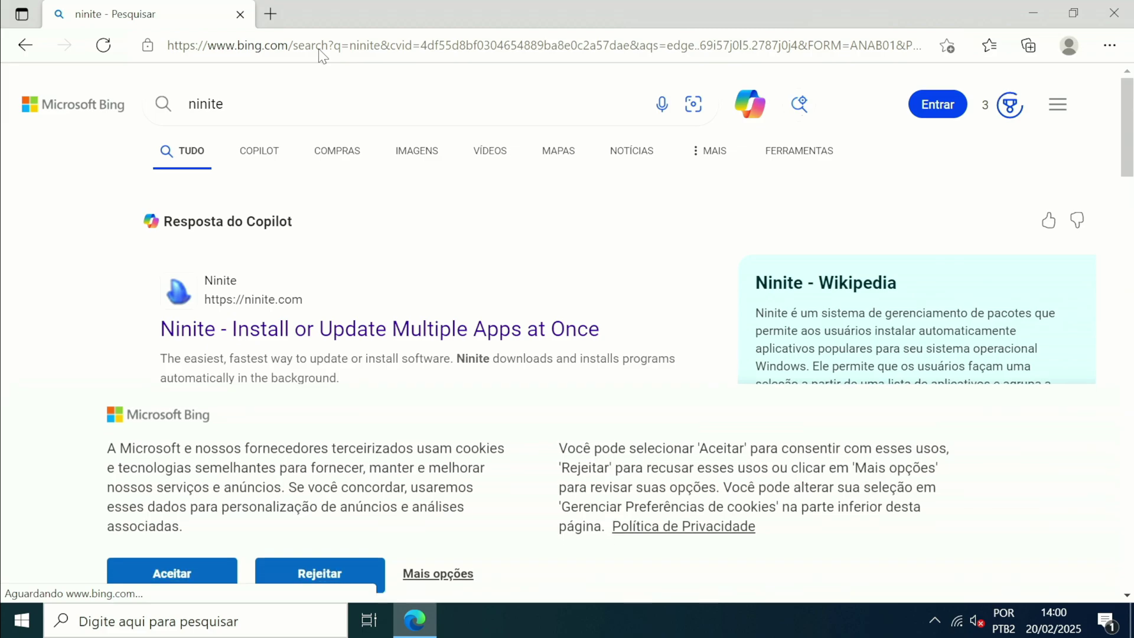
- Accept the Bing cookies, open the Ninite website from the search results, and close the leftover search tab
click(187, 575)
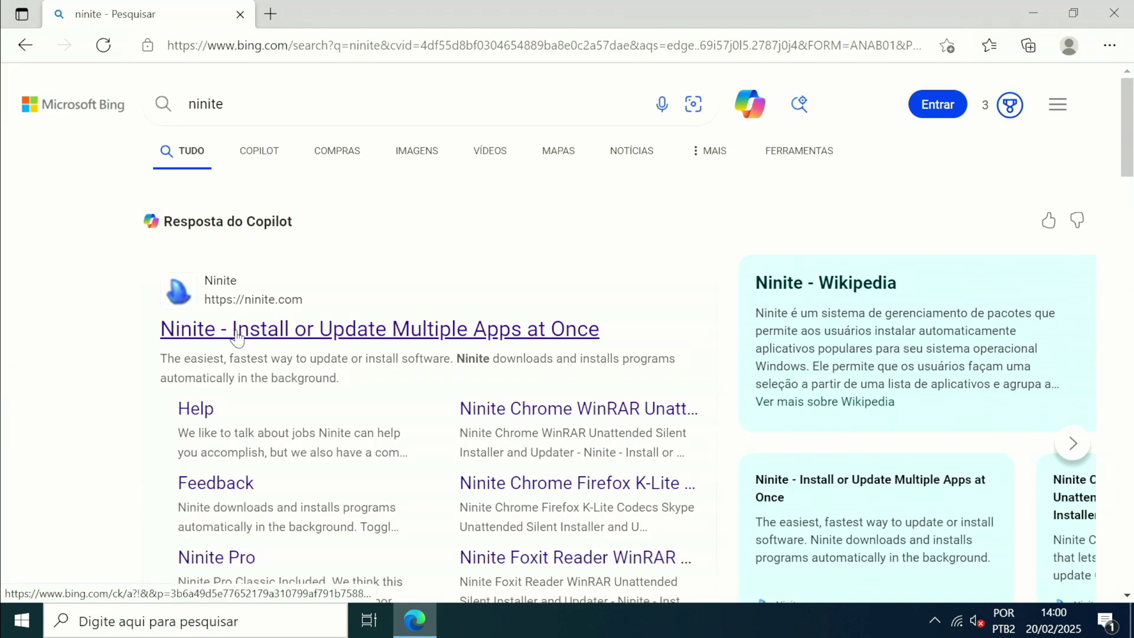
click(252, 330)
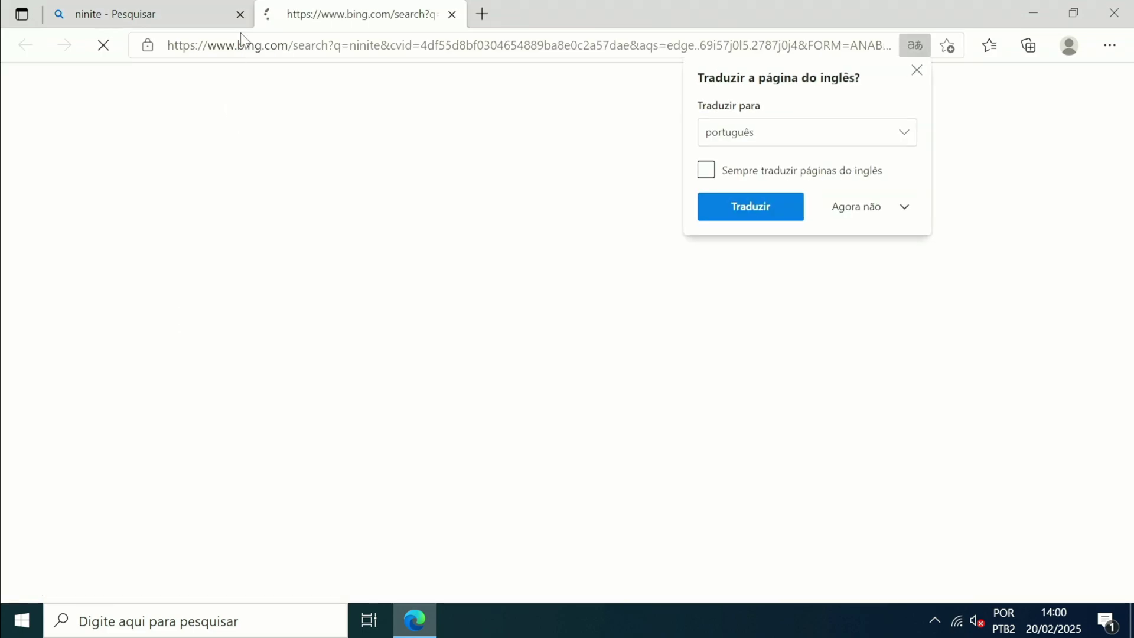
click(247, 14)
- Choose K-Lite Codecs in Ninite's media apps and download the custom installer
scroll(260, 246, down, 6)
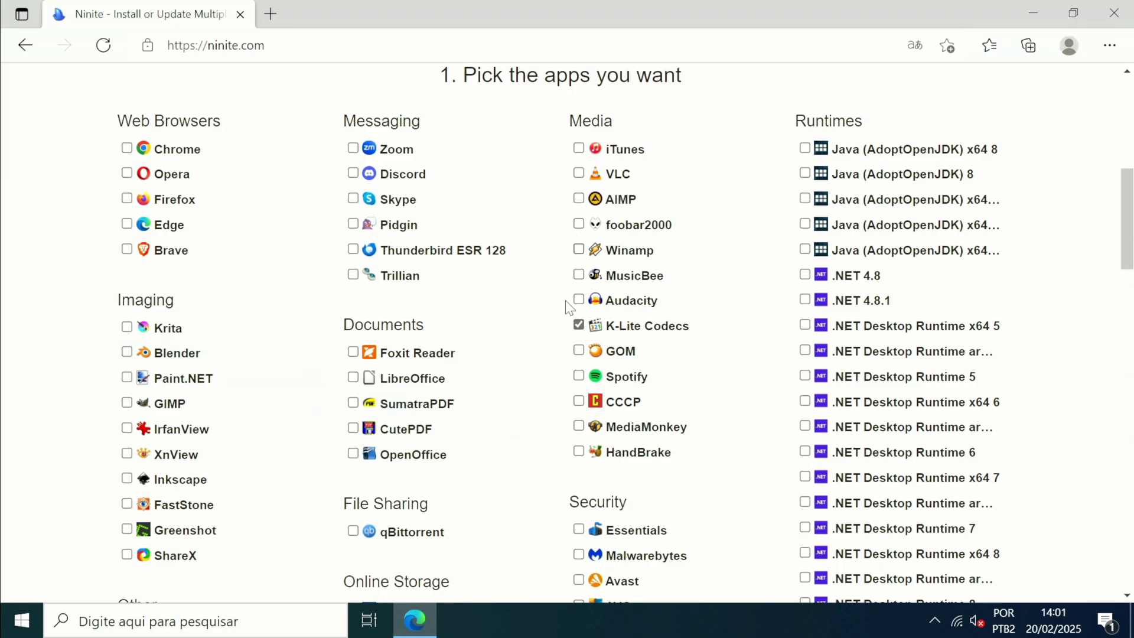
scroll(567, 287, down, 13)
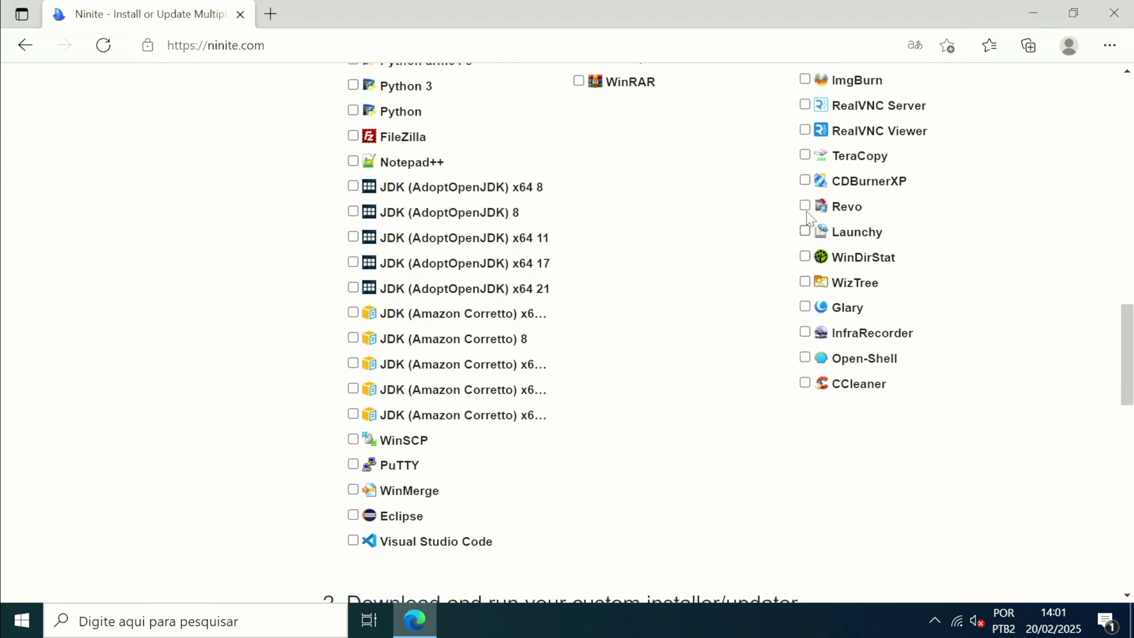
scroll(810, 260, down, 4)
click(550, 405)
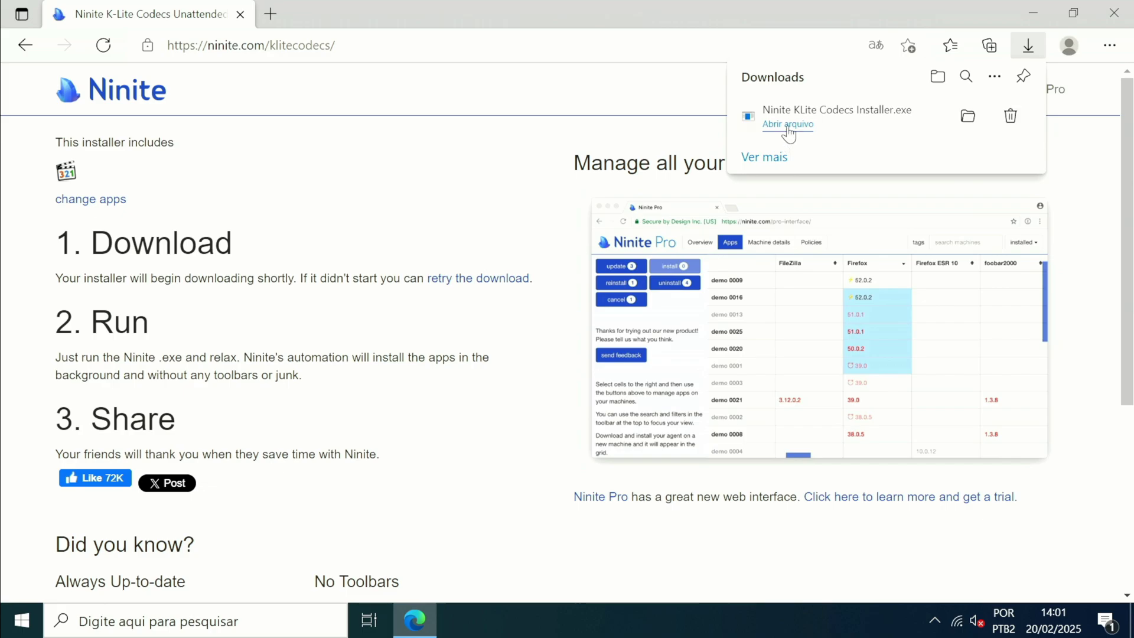
- Run the downloaded Ninite KLite Codecs Installer.exe, close the browser, allow the device changes, and close the installer once it finishes
click(788, 124)
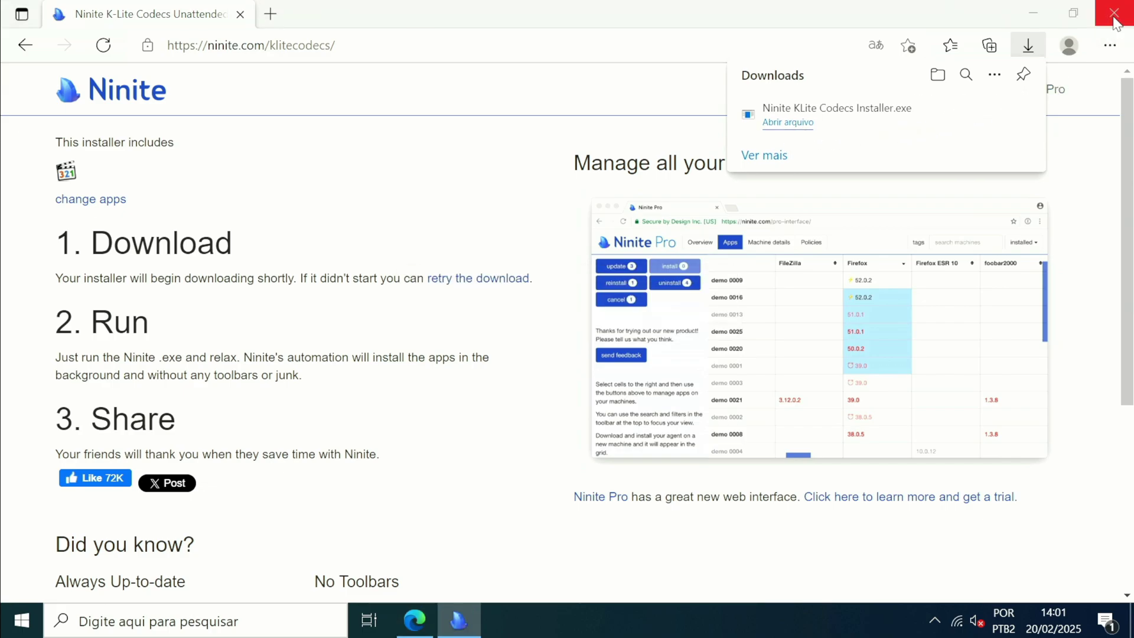
click(1114, 13)
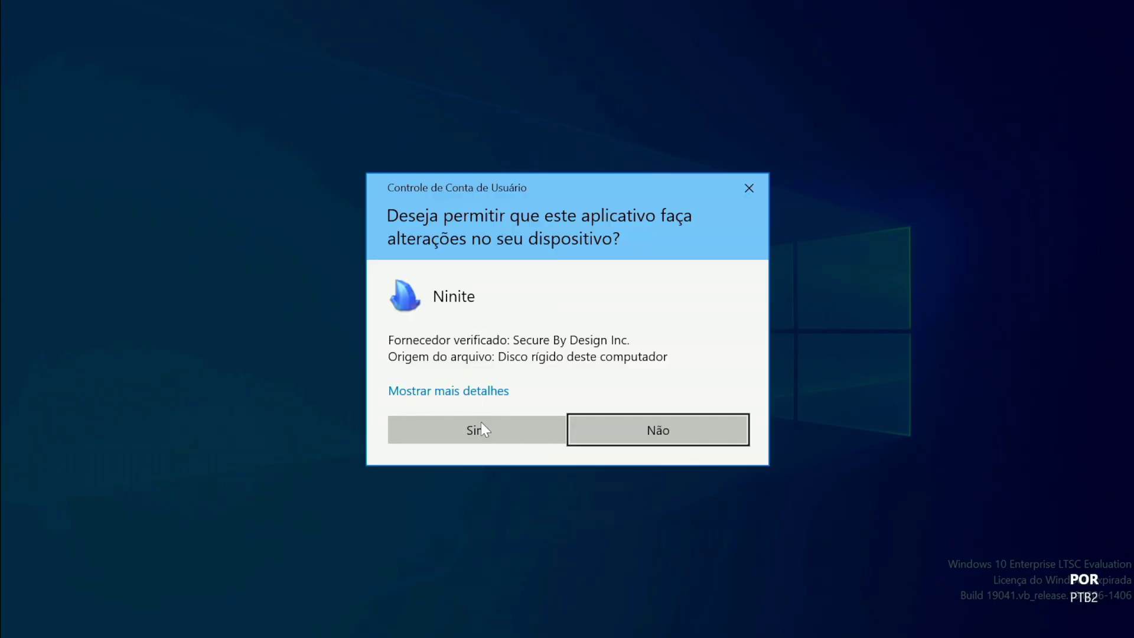
click(472, 439)
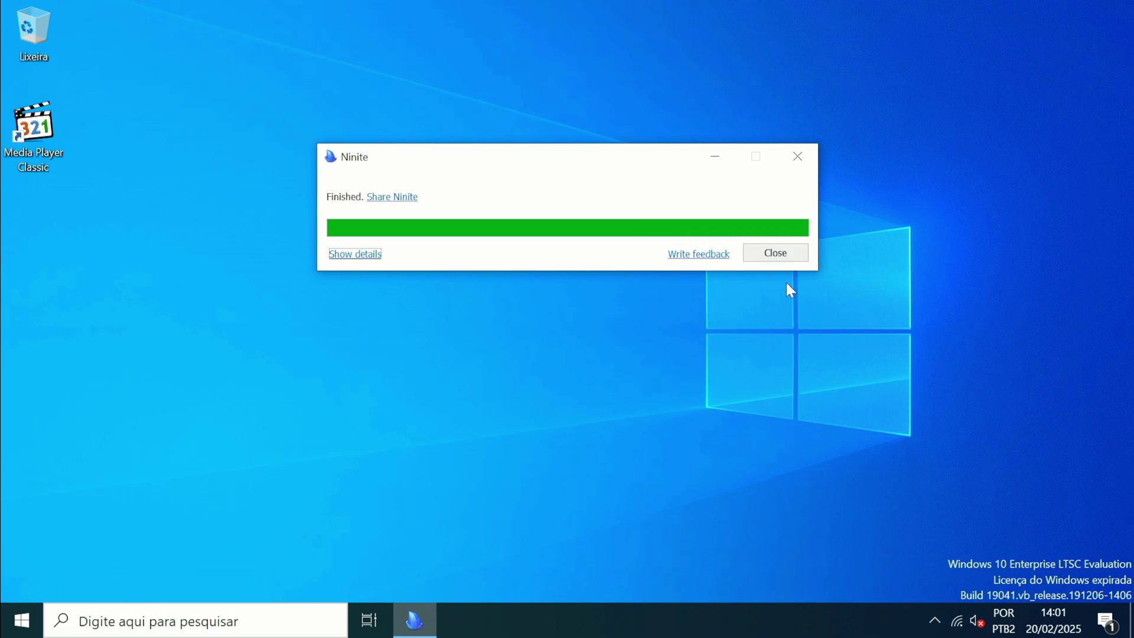
click(775, 258)
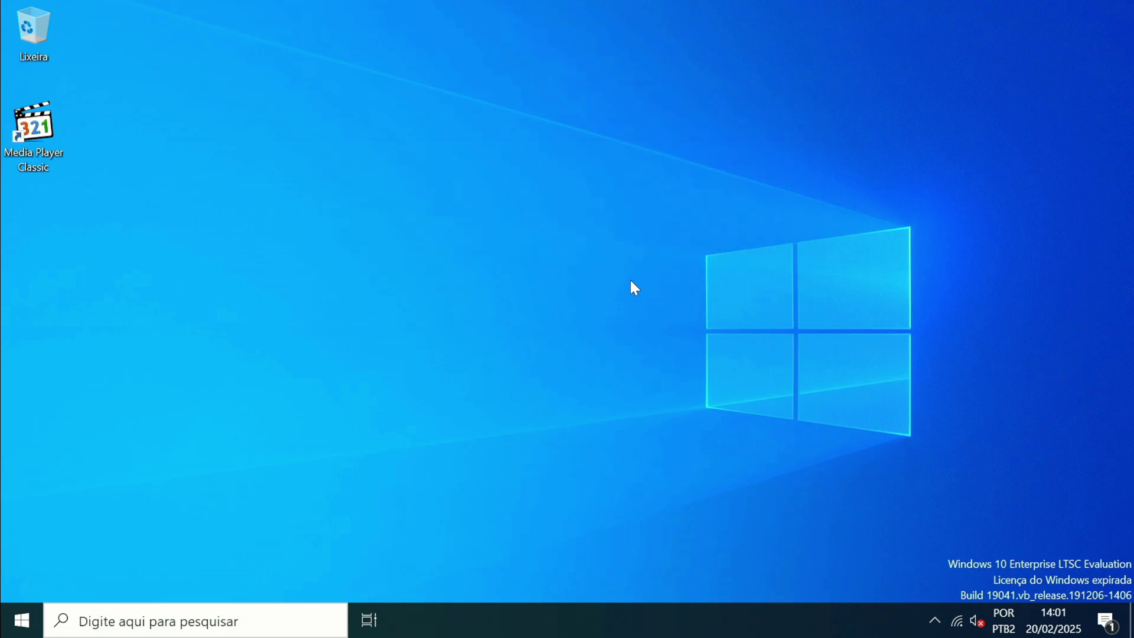
- Open the Start menu to view the recently added programs
click(22, 620)
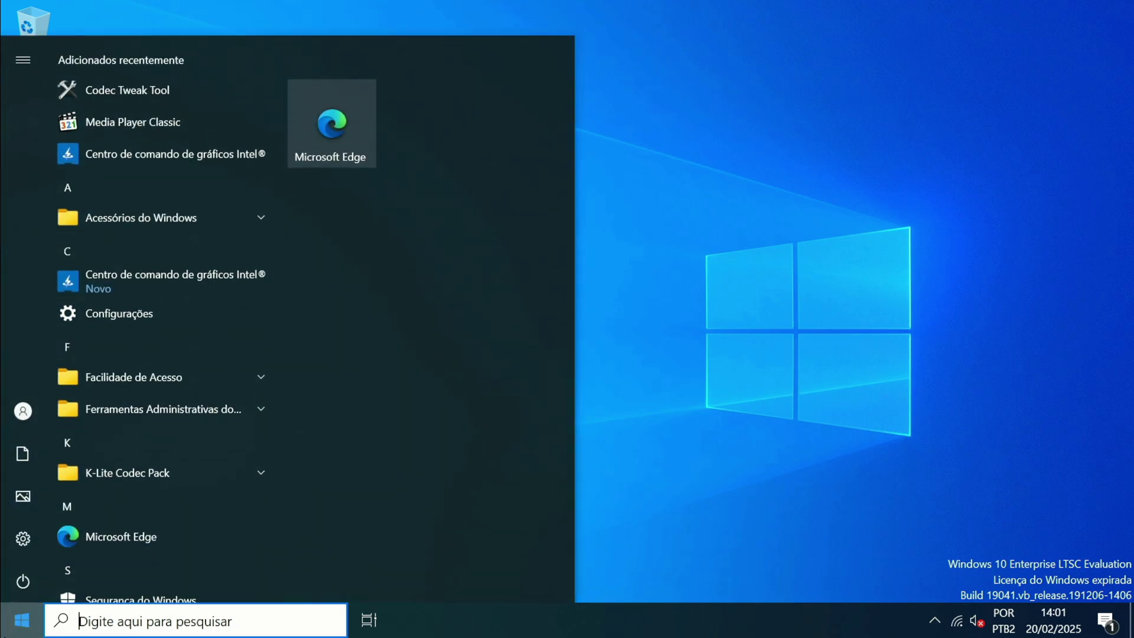